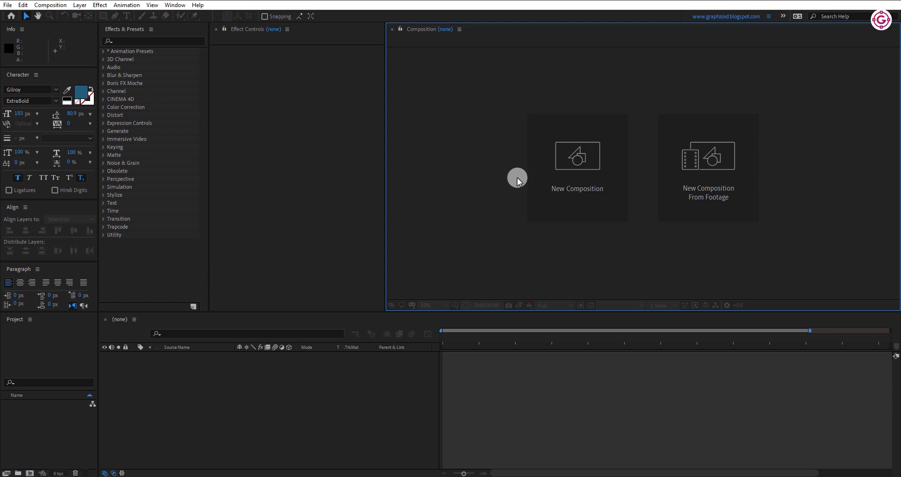
# Create the 'Page Turn Logo Reveal' composition at 1920×1080, 30 fps, 7 seconds long.
pyautogui.click(556, 177)
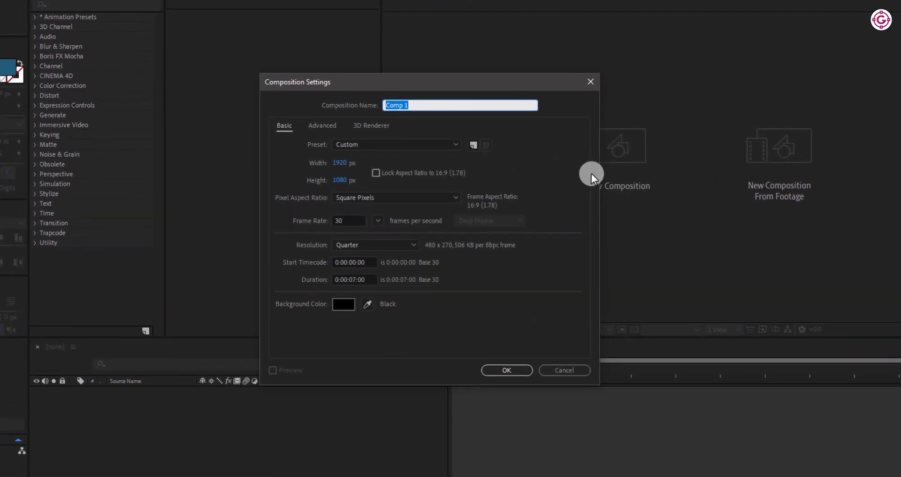
pyautogui.write('Page Turn Logo Reveal')
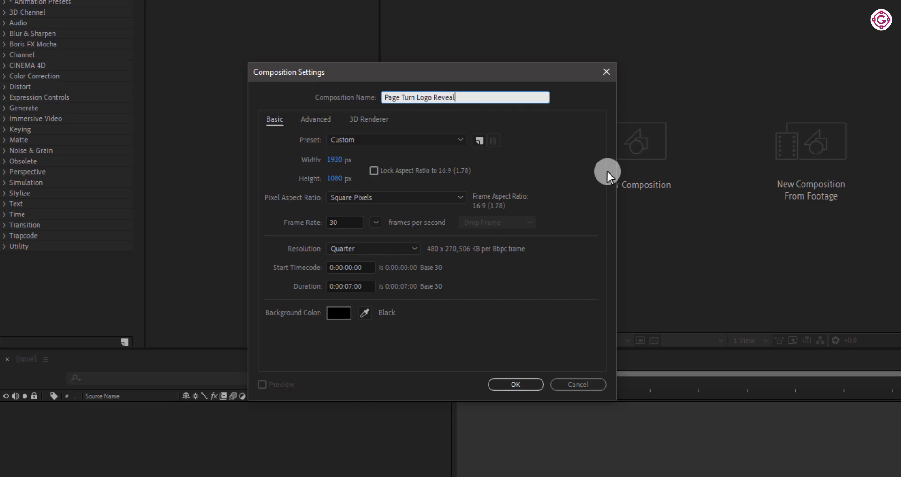
pyautogui.click(336, 160)
pyautogui.click(342, 181)
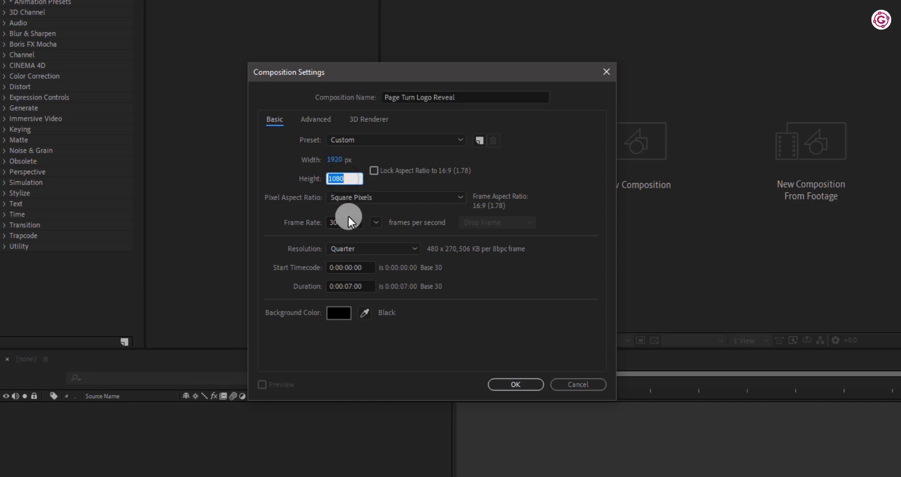
pyautogui.click(336, 221)
pyautogui.click(423, 232)
pyautogui.click(362, 284)
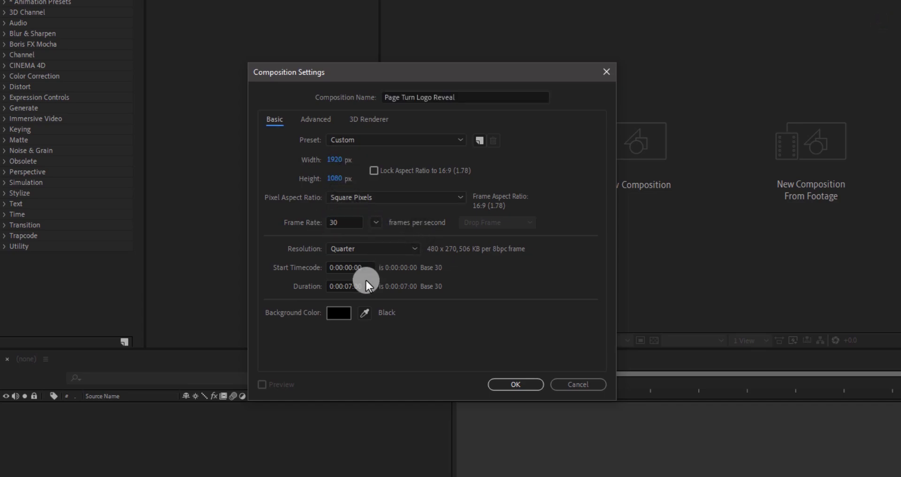
pyautogui.click(428, 314)
pyautogui.click(508, 384)
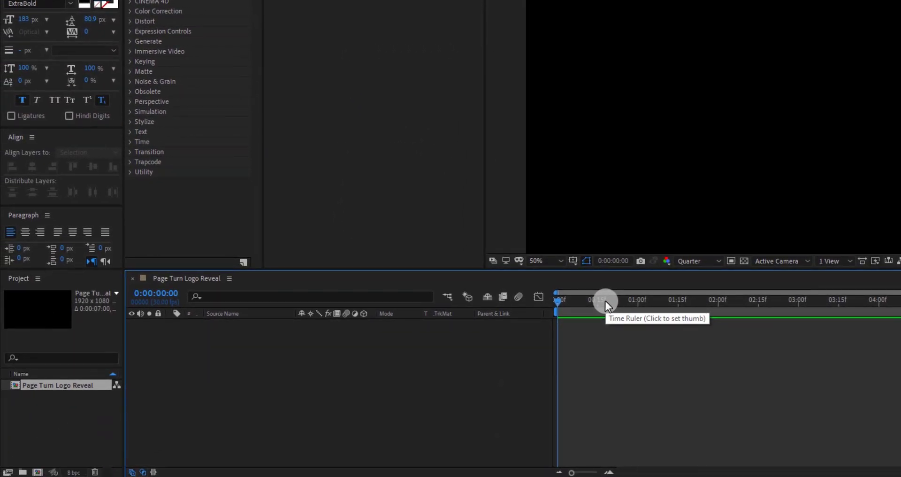
# Add a new solid layer named BG to the composition.
pyautogui.rightClick(336, 376)
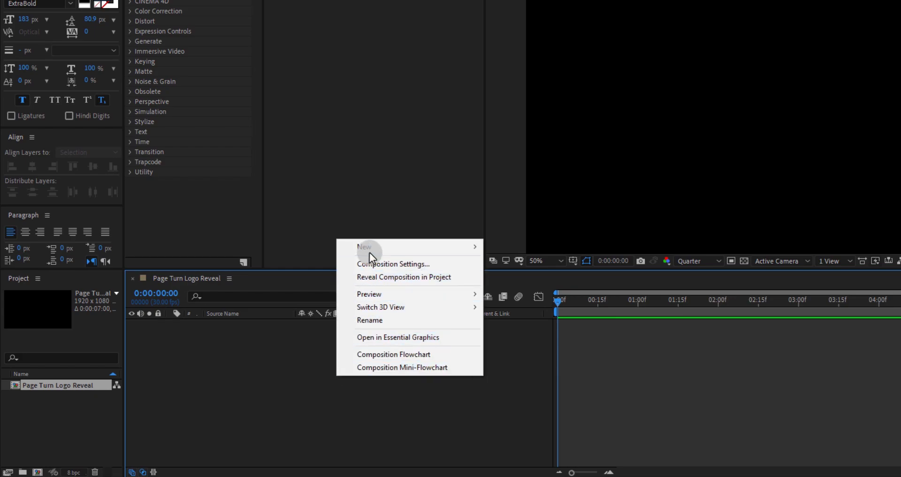
pyautogui.moveTo(370, 252)
pyautogui.click(504, 280)
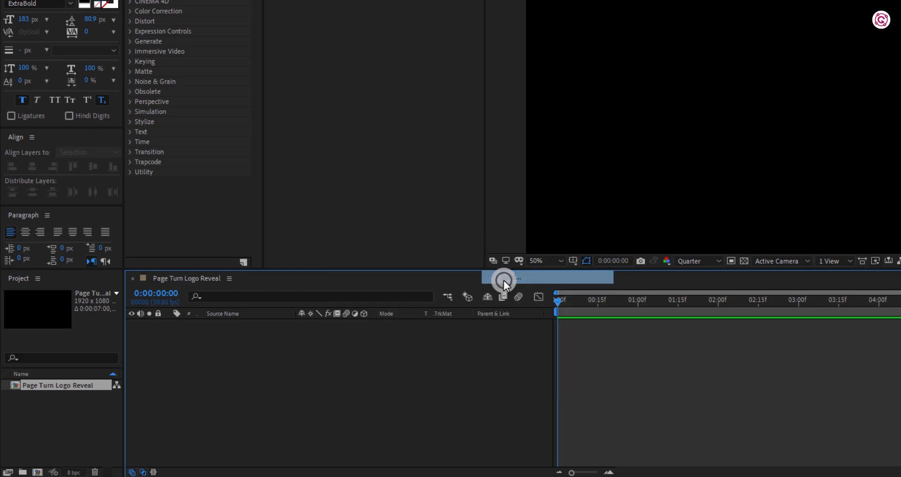
pyautogui.write('BG')
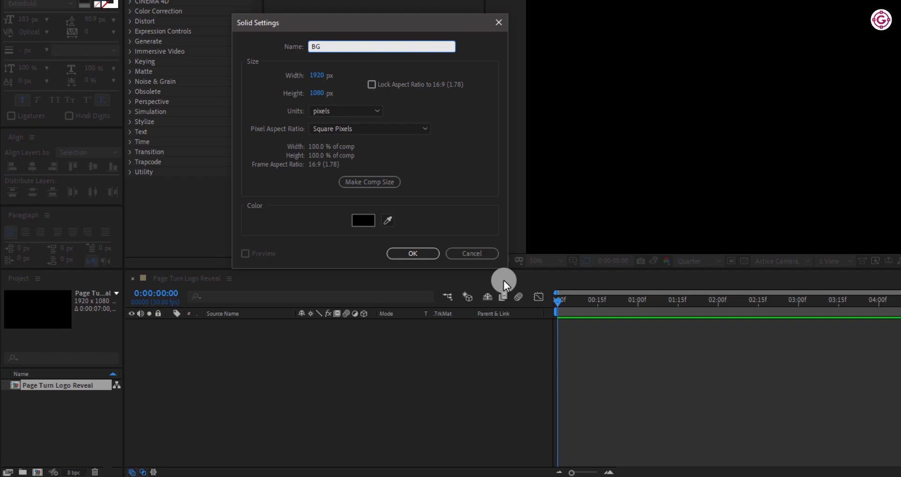
pyautogui.click(429, 255)
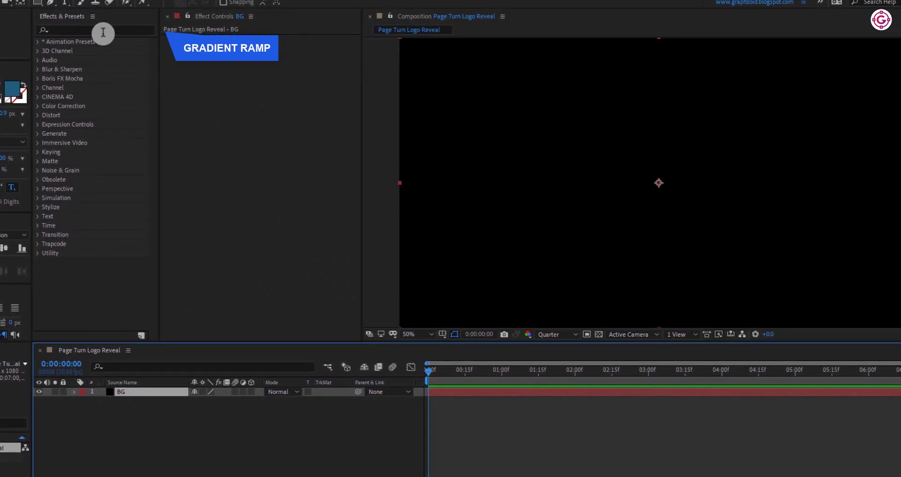
# Apply Gradient Ramp to BG and set its start colour to a saturated blue.
pyautogui.click(103, 32)
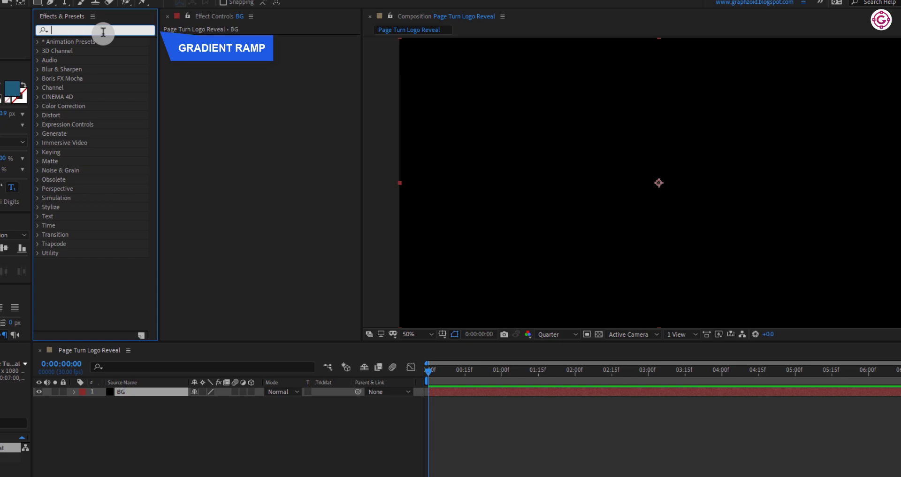
pyautogui.write('Ramp')
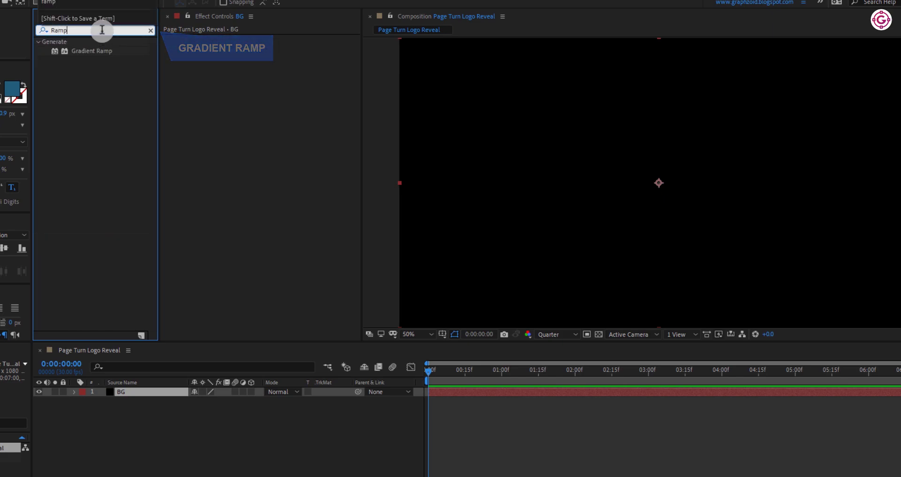
pyautogui.moveTo(96, 52); pyautogui.dragTo(142, 393)
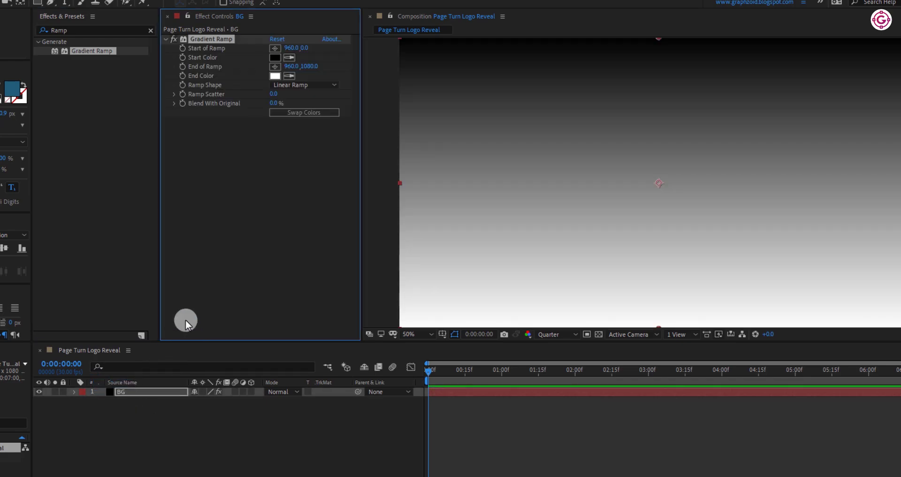
pyautogui.click(276, 57)
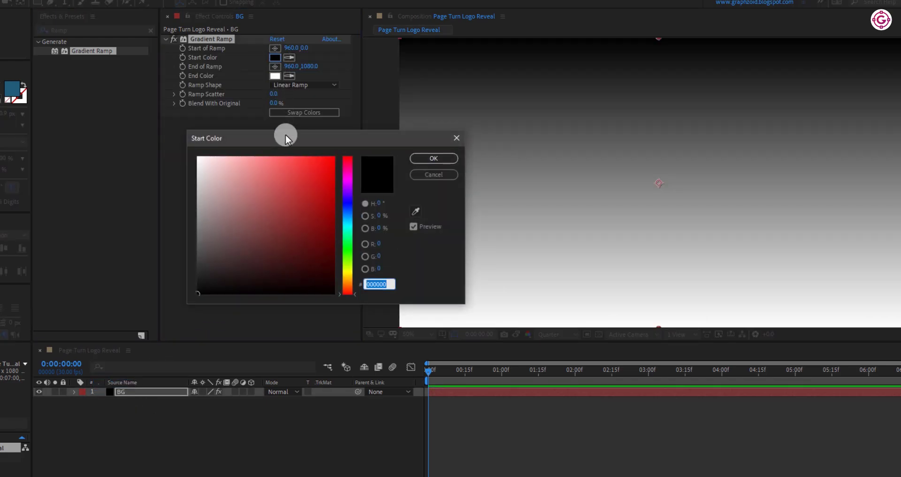
pyautogui.click(346, 201)
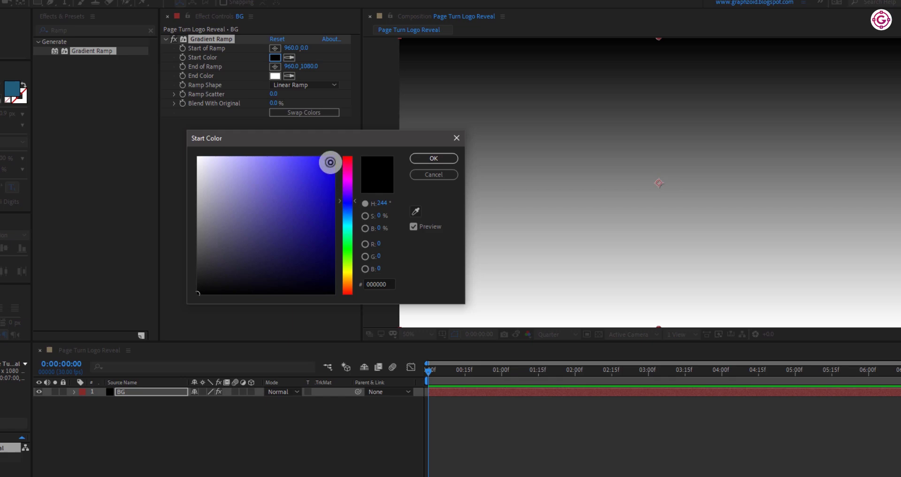
pyautogui.click(330, 162)
pyautogui.click(430, 157)
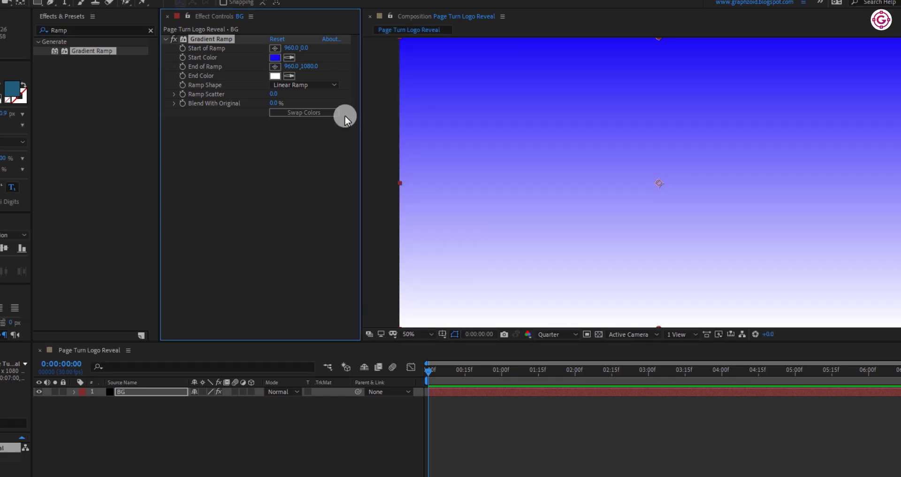
# Set the ramp start to 960,540 and end to 4000,1080, make it radial, and swap colours.
pyautogui.click(303, 47)
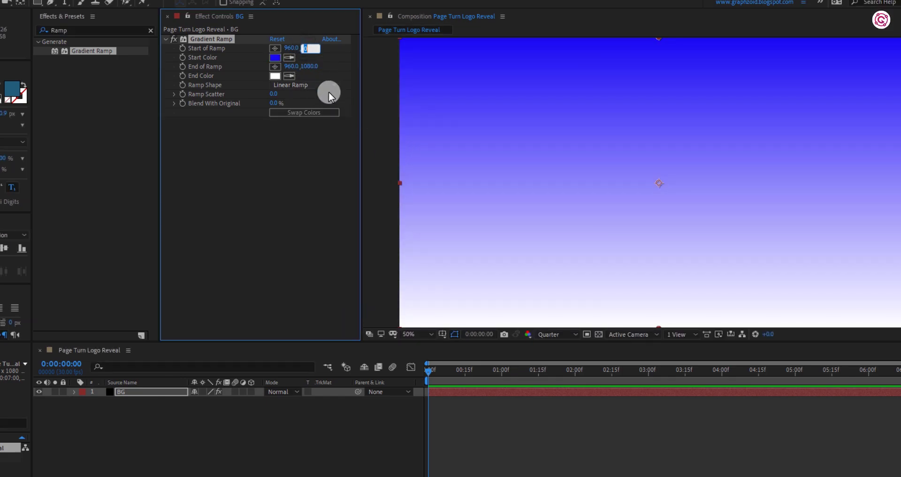
pyautogui.write('540')
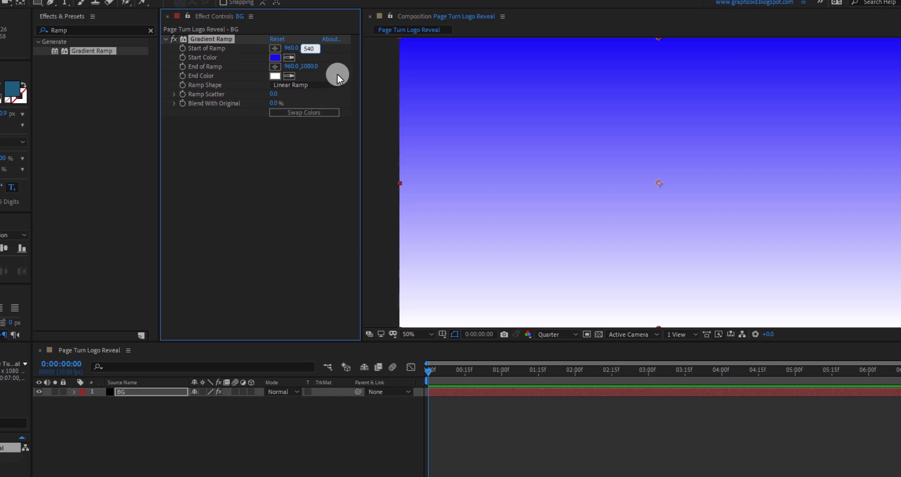
pyautogui.press('Return')
pyautogui.click(298, 68)
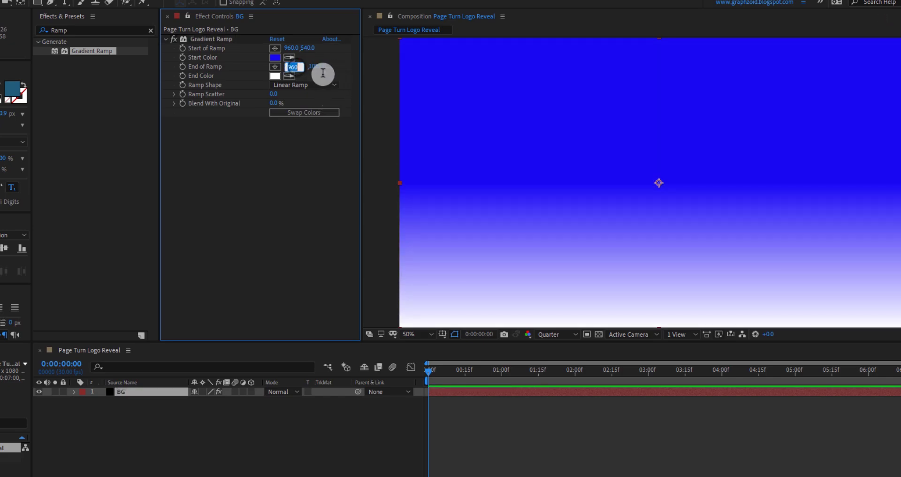
pyautogui.write('4000')
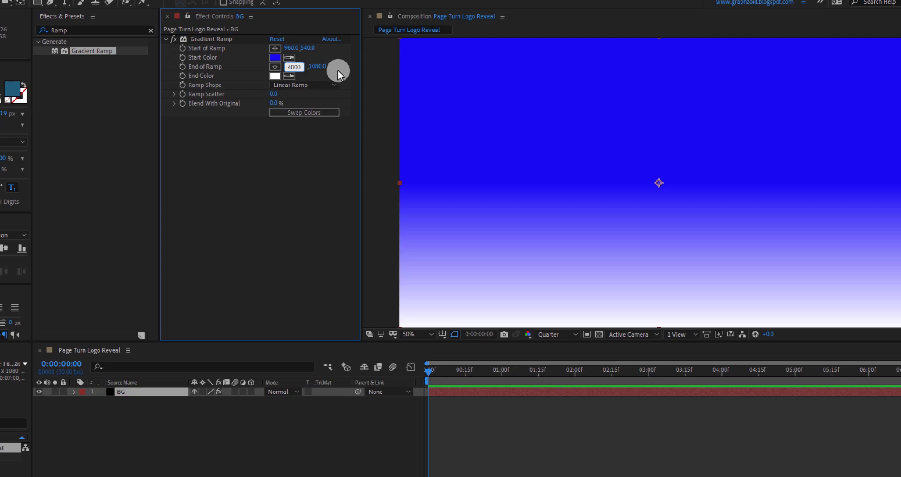
pyautogui.press('Return')
pyautogui.click(333, 84)
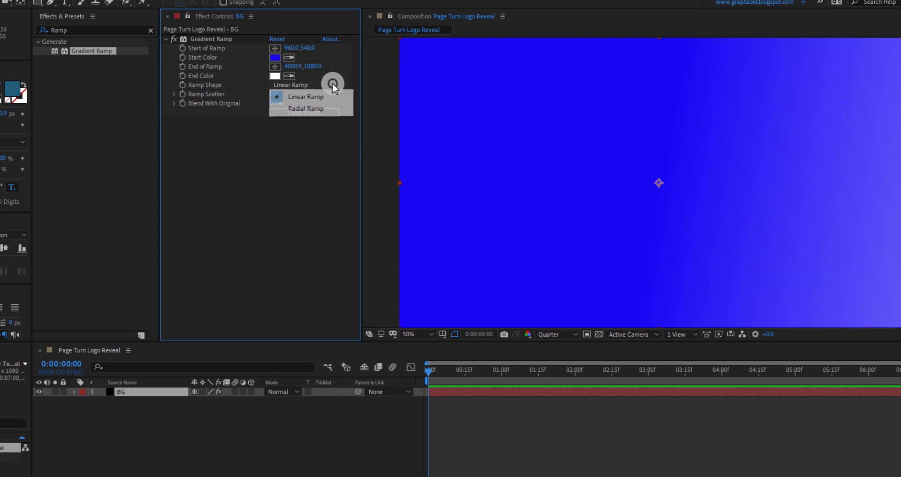
pyautogui.click(334, 109)
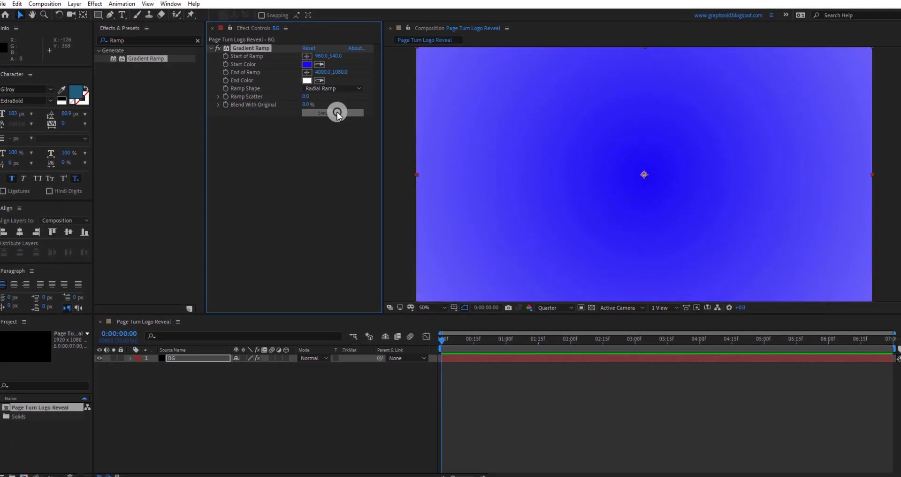
pyautogui.click(329, 112)
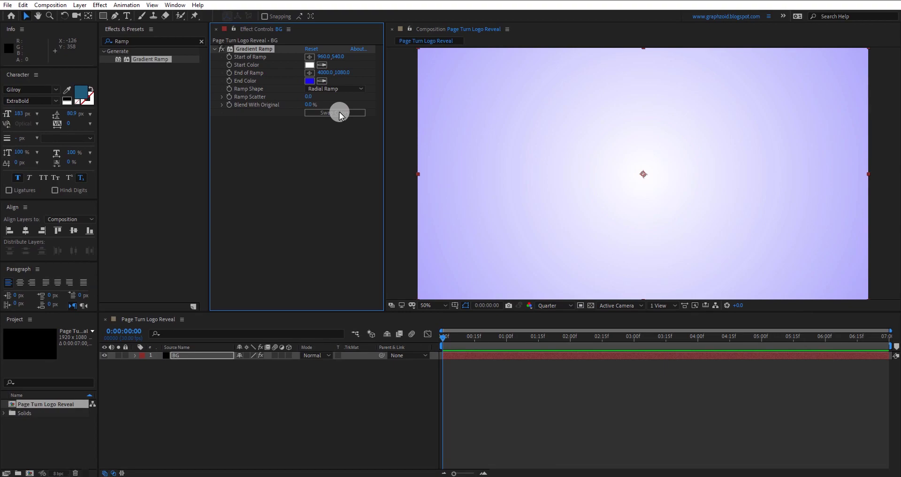
# Drag Ps logo.png from the file browser into After Effects.
pyautogui.click(264, 373)
pyautogui.hotkey('alt', 'Tab')
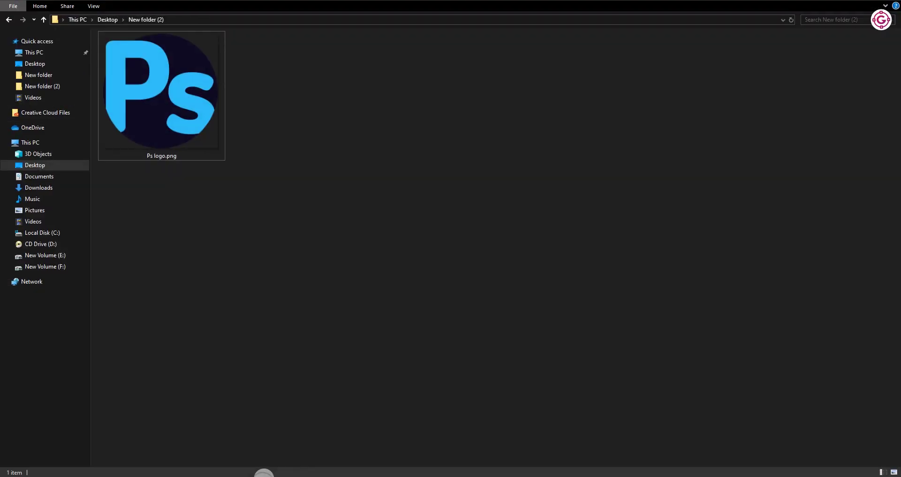
pyautogui.click(190, 121)
pyautogui.moveTo(191, 121); pyautogui.dragTo(58, 453)
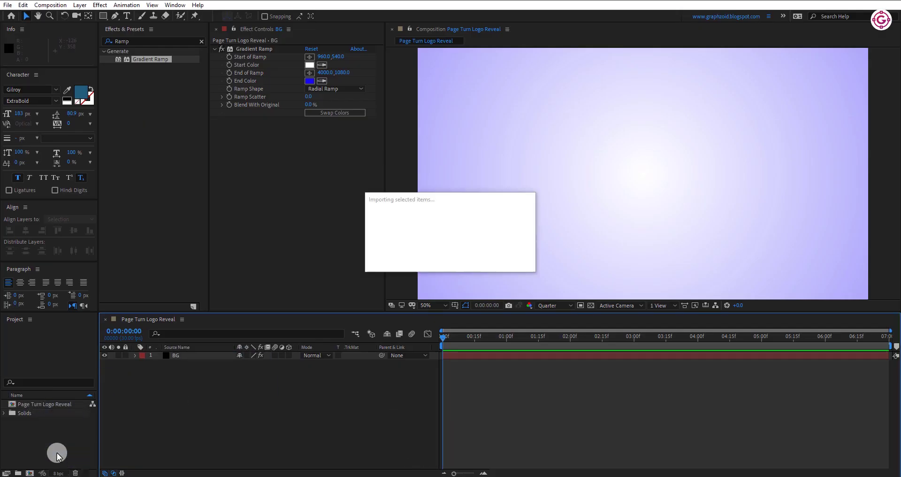
# Place Ps logo.png in the comp above BG and scale it to 50%.
pyautogui.click(46, 413)
pyautogui.moveTo(46, 413); pyautogui.dragTo(196, 353)
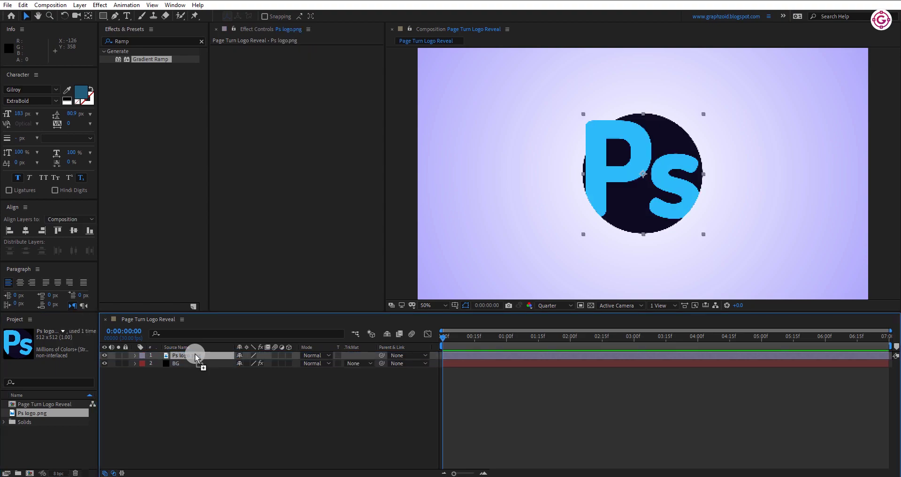
pyautogui.press('s')
pyautogui.click(259, 362)
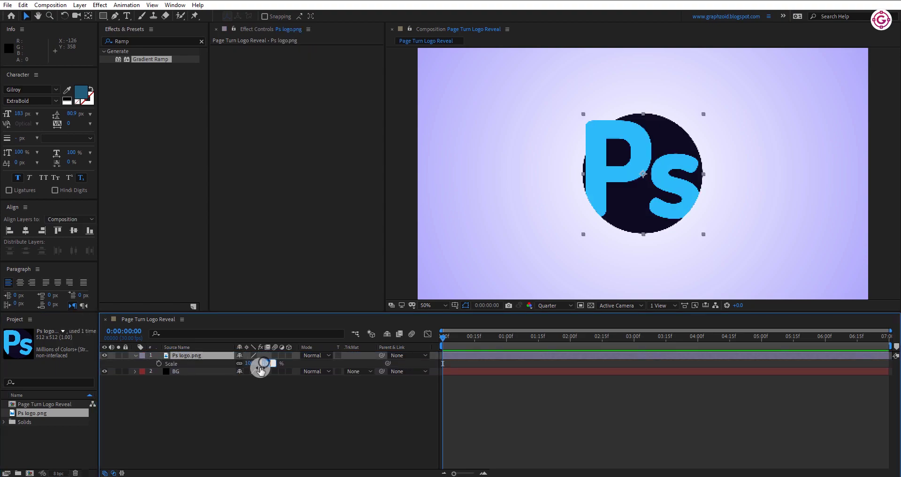
pyautogui.write('5')
pyautogui.click(290, 395)
pyautogui.click(258, 365)
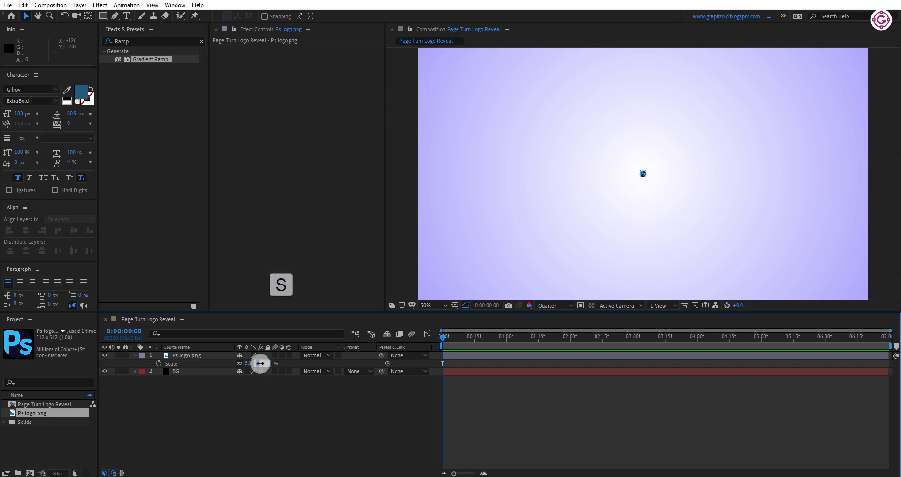
pyautogui.write('50')
pyautogui.click(284, 383)
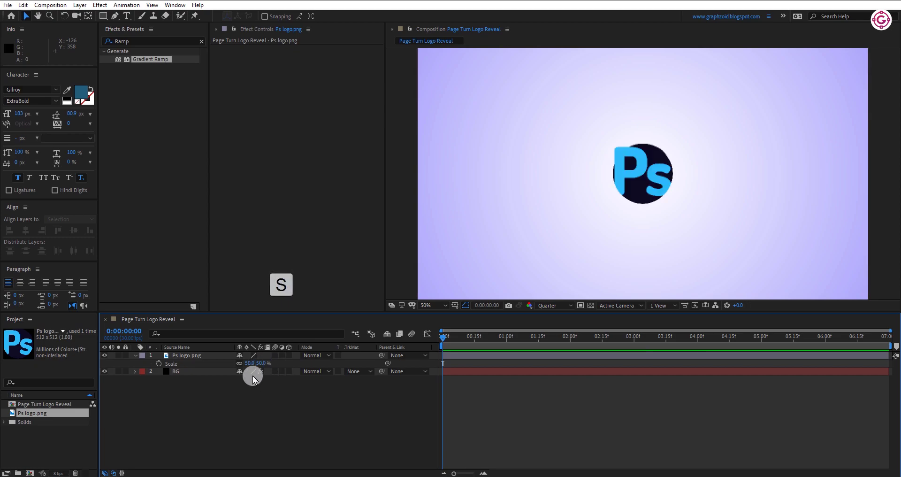
pyautogui.click(134, 355)
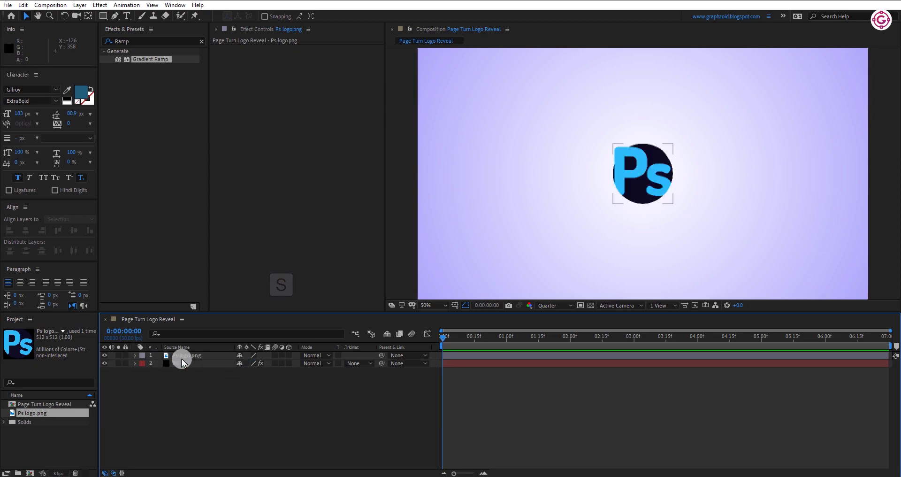
pyautogui.click(182, 358)
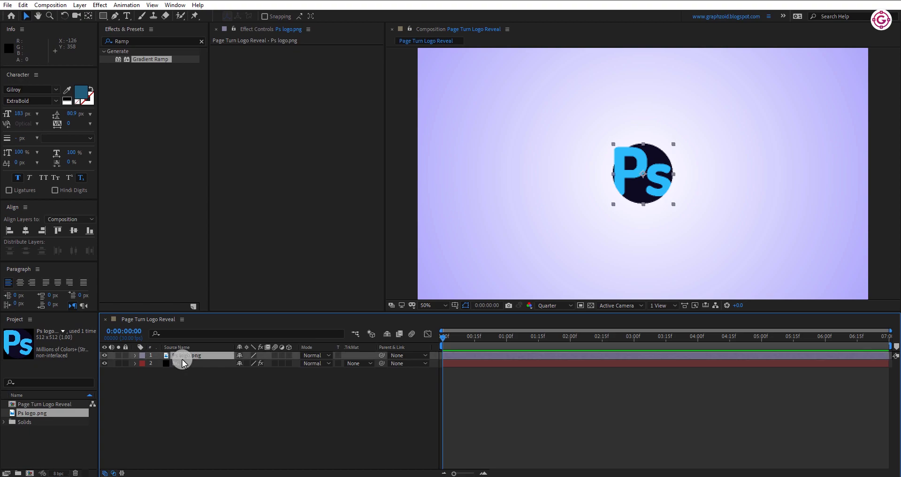
# Pre-compose the Ps logo layer as 'Logo Placeholder', moving all attributes into the new comp.
pyautogui.rightClick(182, 358)
pyautogui.click(216, 319)
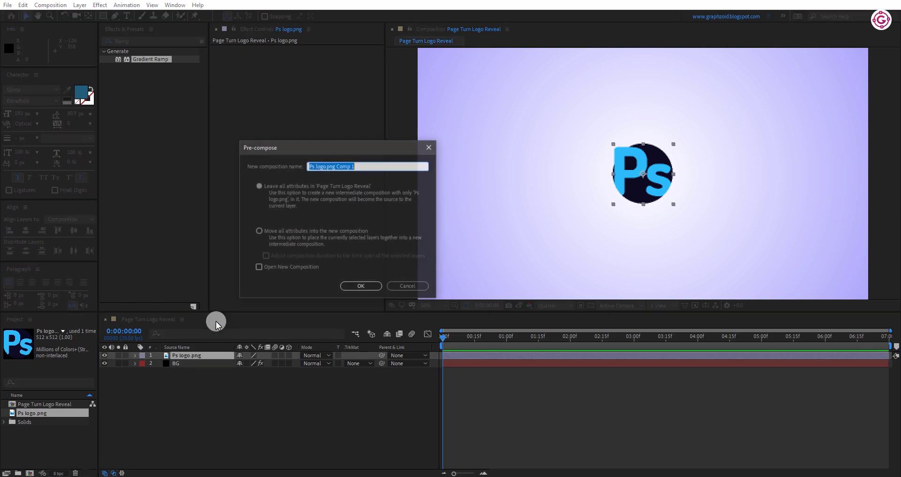
pyautogui.write('Logo Placeholder')
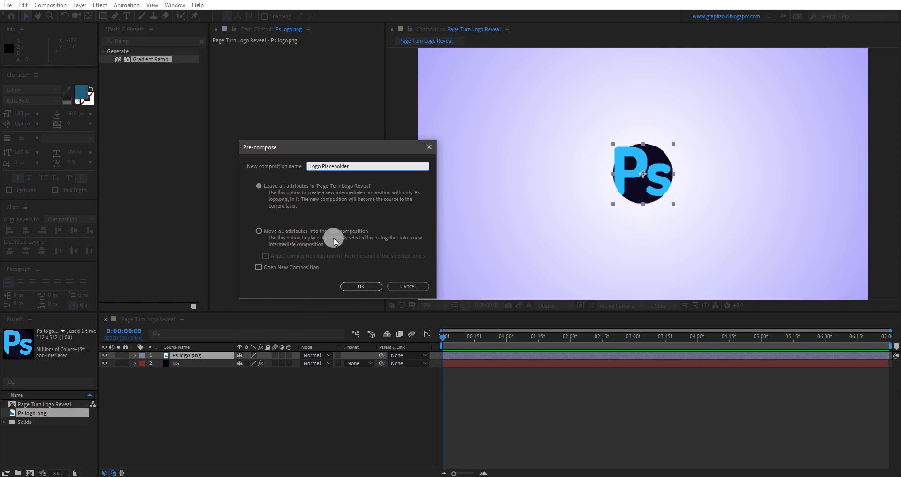
pyautogui.click(321, 237)
pyautogui.click(259, 230)
pyautogui.click(362, 285)
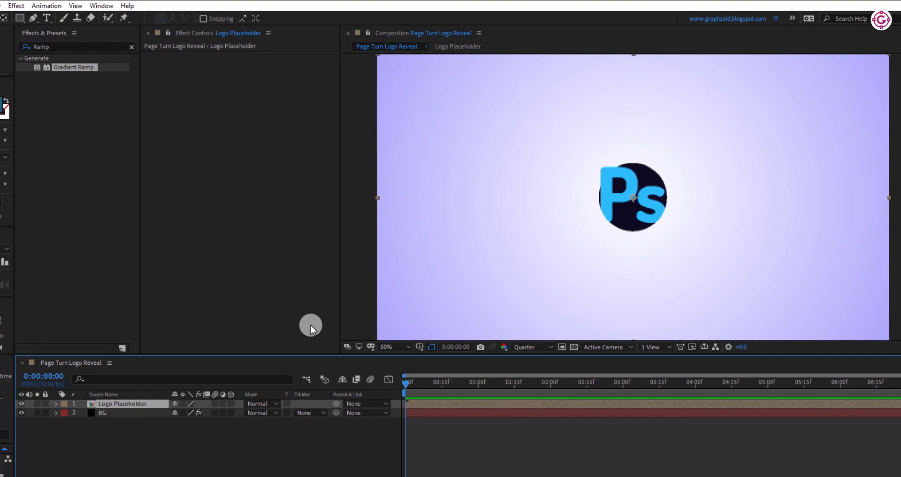
# Apply the CC Page Turn effect to the Logo Placeholder layer.
pyautogui.click(131, 47)
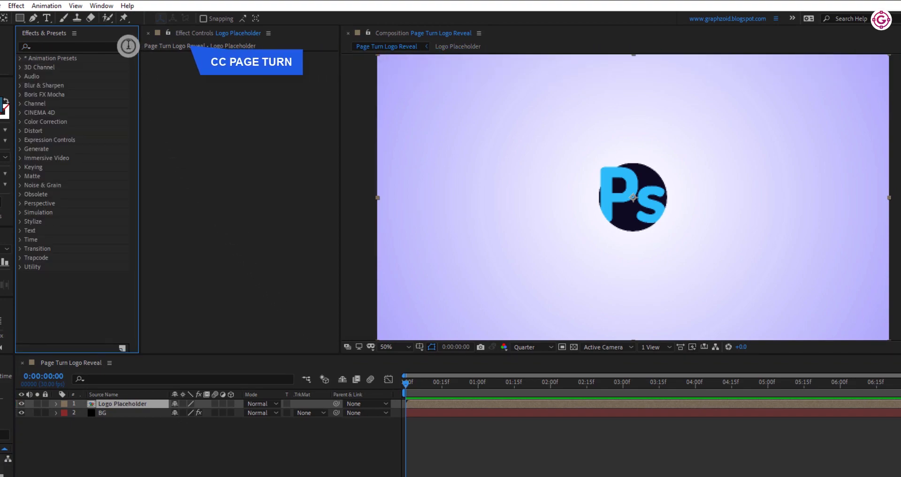
pyautogui.click(119, 46)
pyautogui.write('cc')
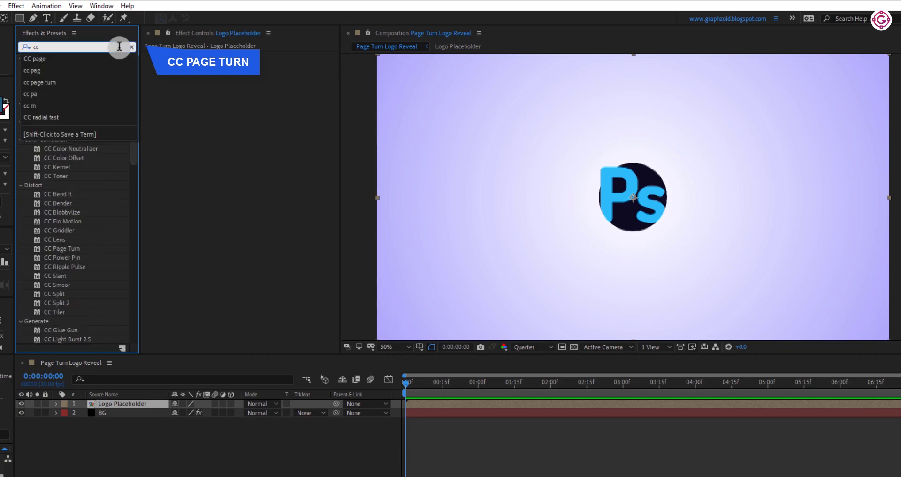
pyautogui.click(104, 79)
pyautogui.moveTo(71, 67); pyautogui.dragTo(134, 401)
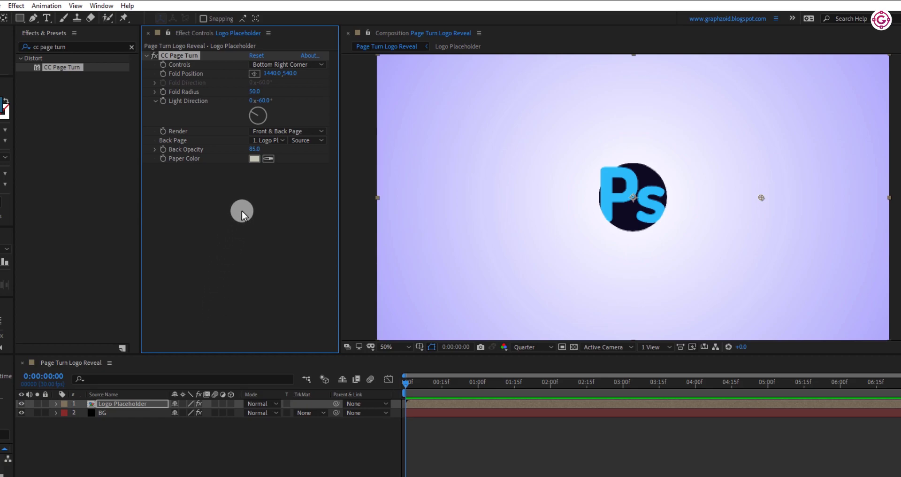
# Set CC Page Turn controls to Top Left Corner with Fold Position 2730, 760.
pyautogui.click(299, 65)
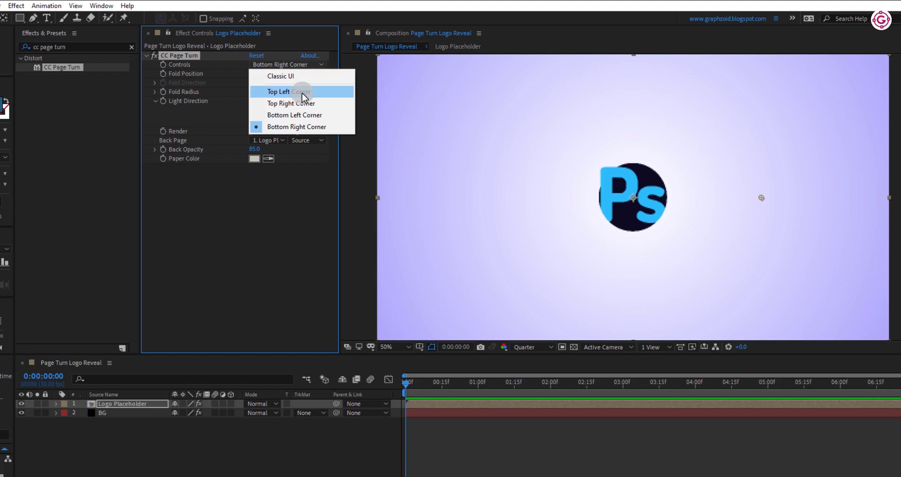
pyautogui.click(301, 90)
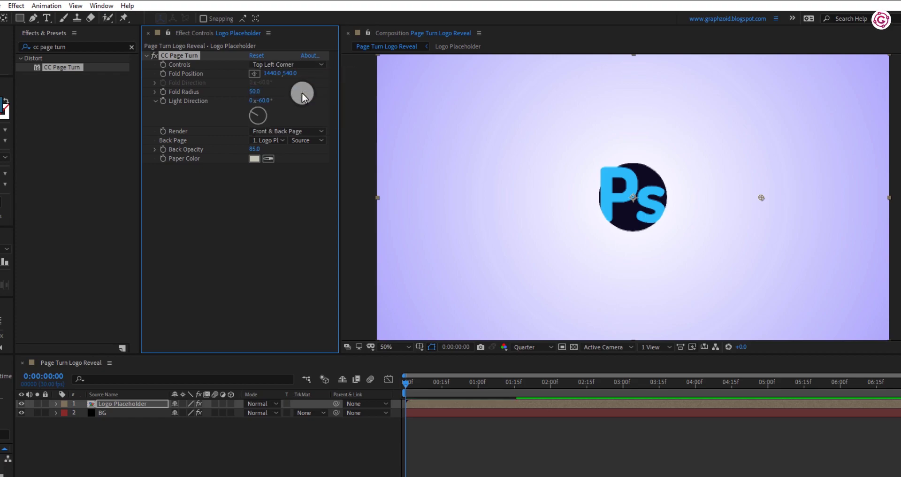
pyautogui.click(275, 73)
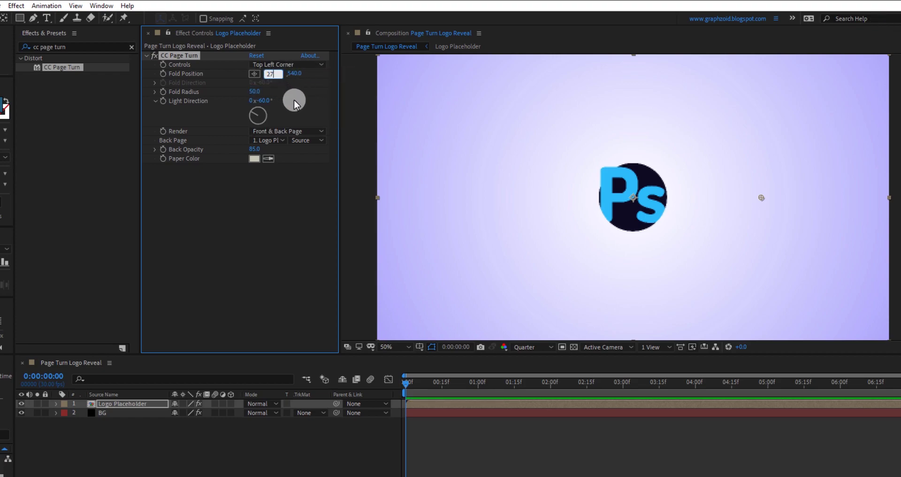
pyautogui.press('Tab')
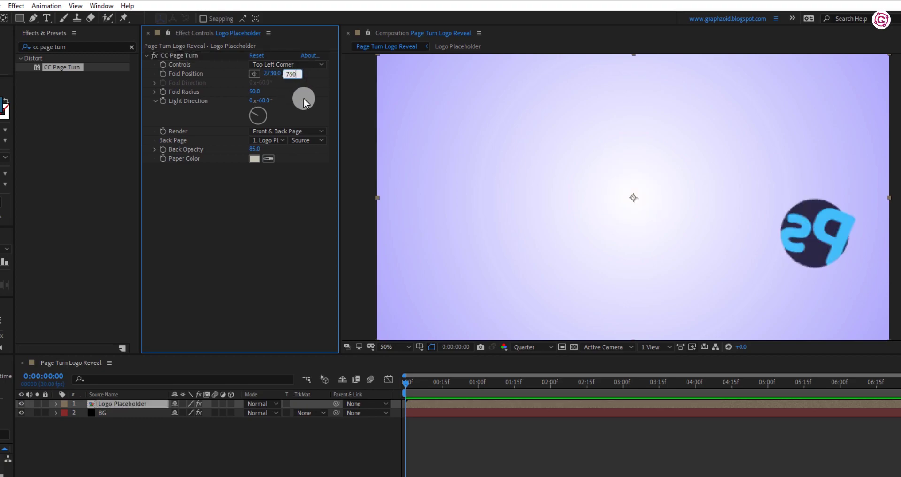
pyautogui.write('760')
pyautogui.press('Return')
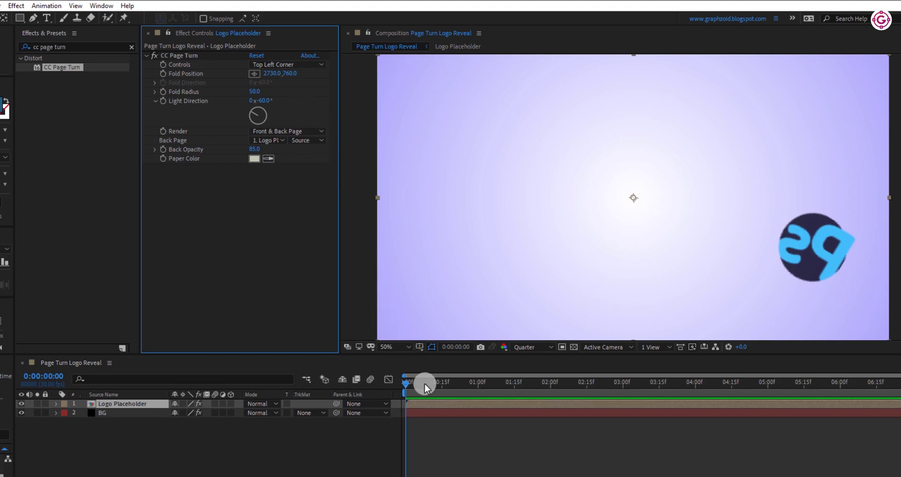
# Keyframe Fold Position at 2730,760 at 0:15 and 1010,650 at 2:00.
pyautogui.click(441, 389)
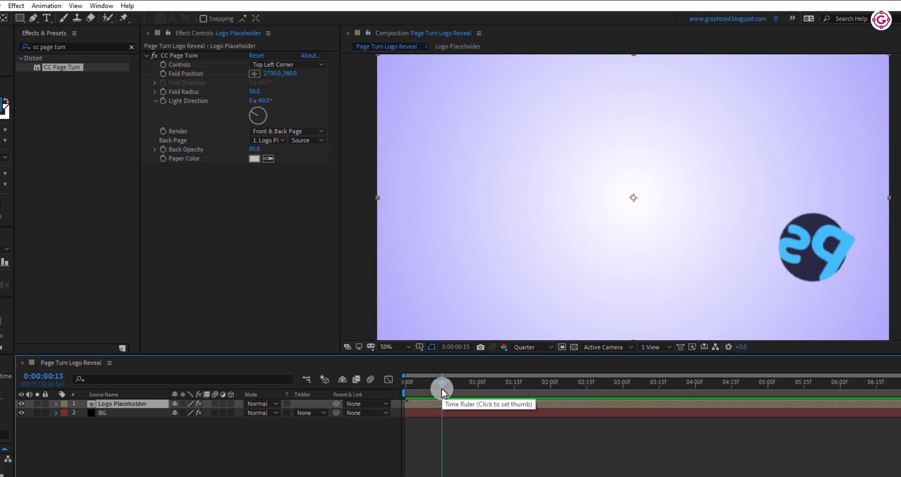
pyautogui.click(167, 74)
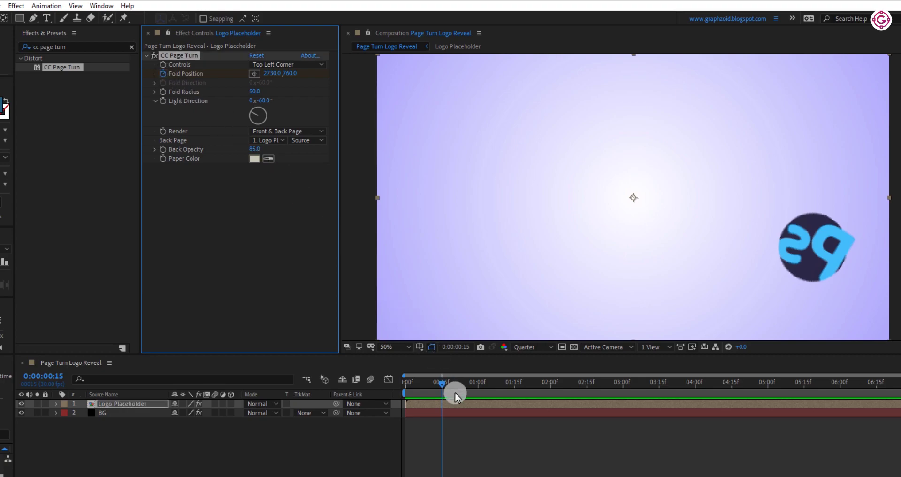
pyautogui.moveTo(455, 393); pyautogui.dragTo(549, 394)
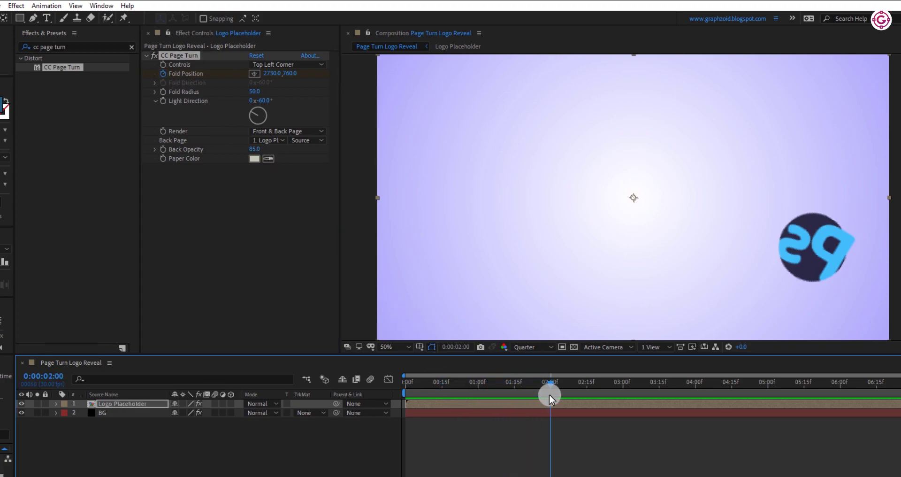
pyautogui.click(273, 74)
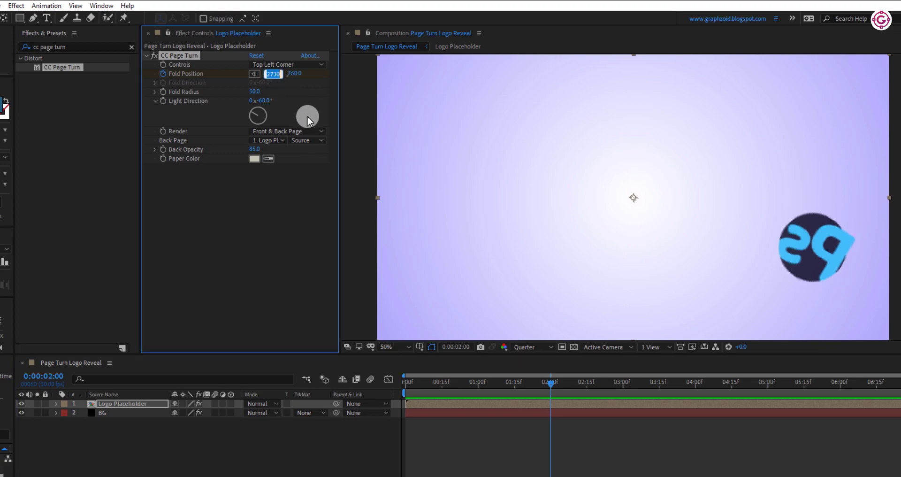
pyautogui.write('1010')
pyautogui.press('Tab')
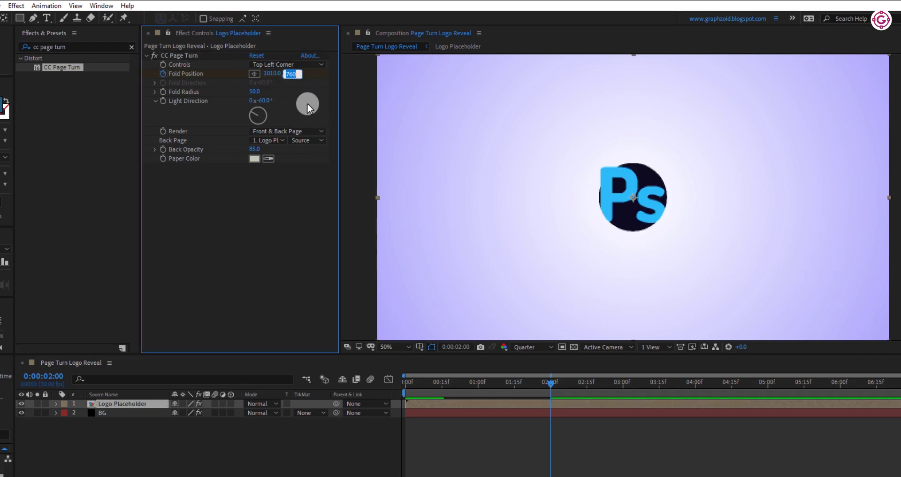
pyautogui.write('650')
pyautogui.press('Return')
# Keyframe Fold Radius at 2:00 and set it to 400 at 0:15.
pyautogui.click(168, 95)
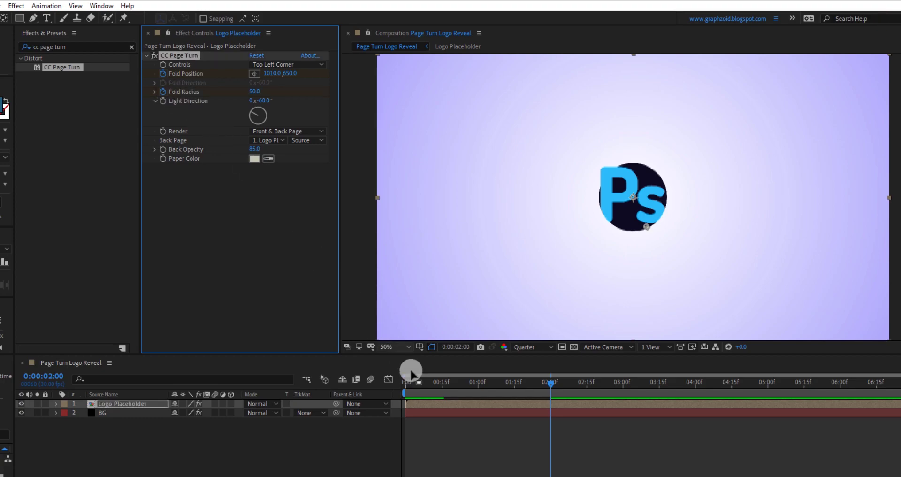
pyautogui.click(442, 388)
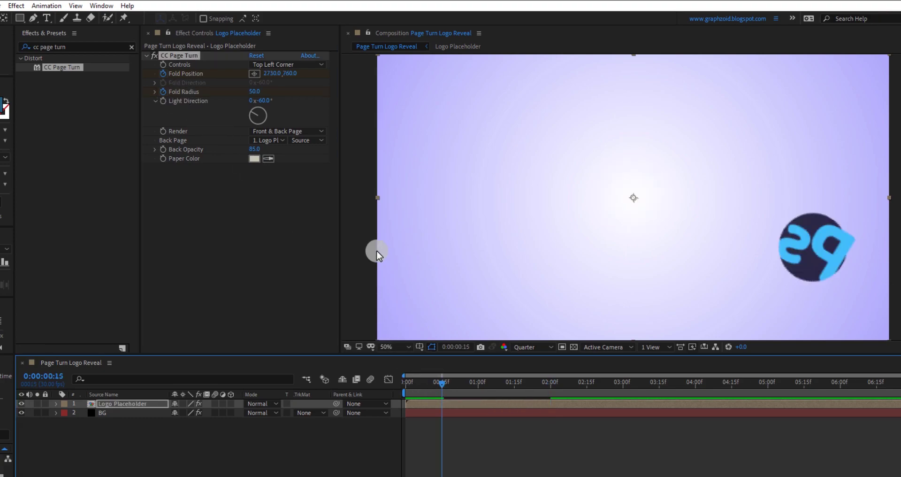
pyautogui.click(255, 92)
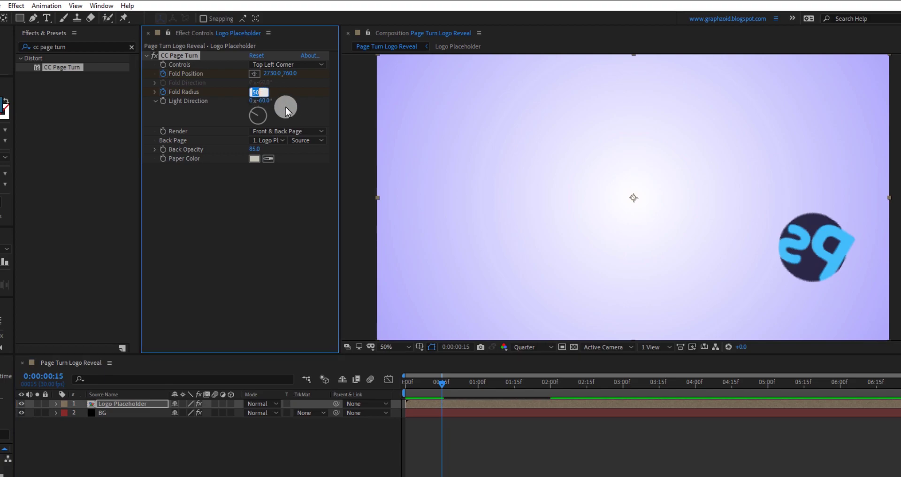
pyautogui.write('400')
pyautogui.press('Return')
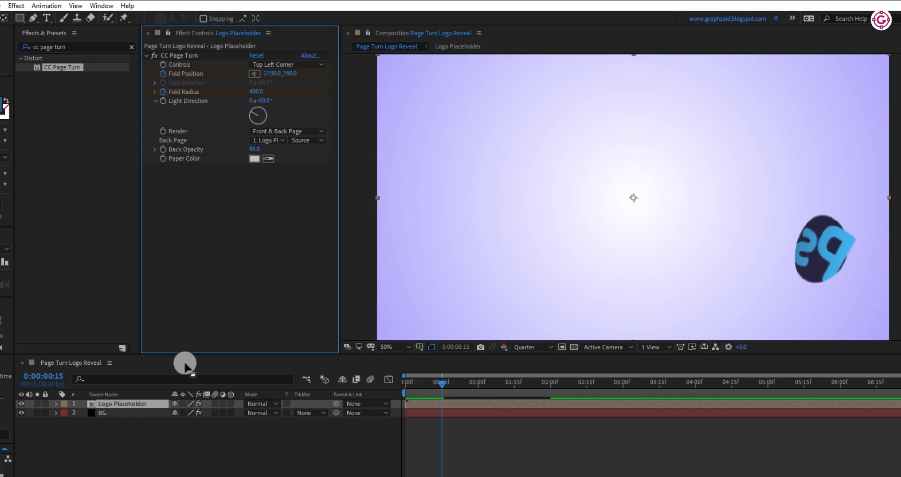
# Easy Ease all page-turn keyframes and reshape their speed curve in the Graph Editor.
pyautogui.press('u')
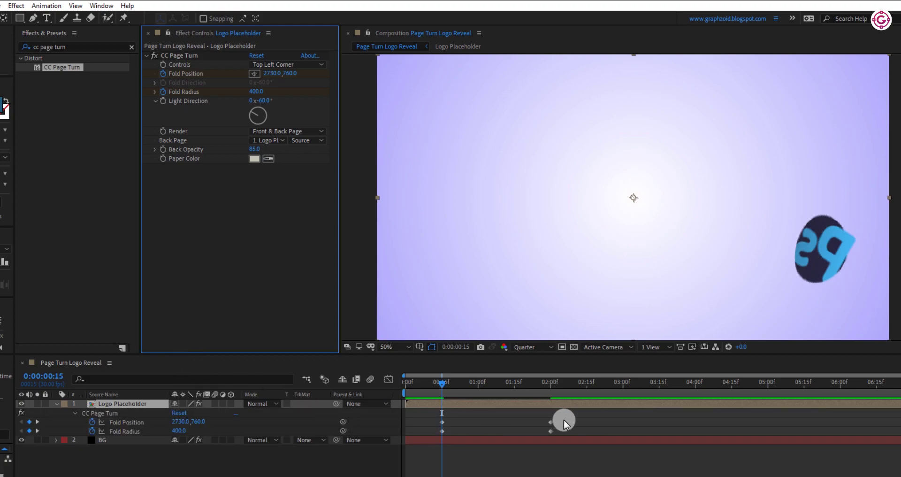
pyautogui.moveTo(564, 419); pyautogui.dragTo(427, 435)
pyautogui.press('F9')
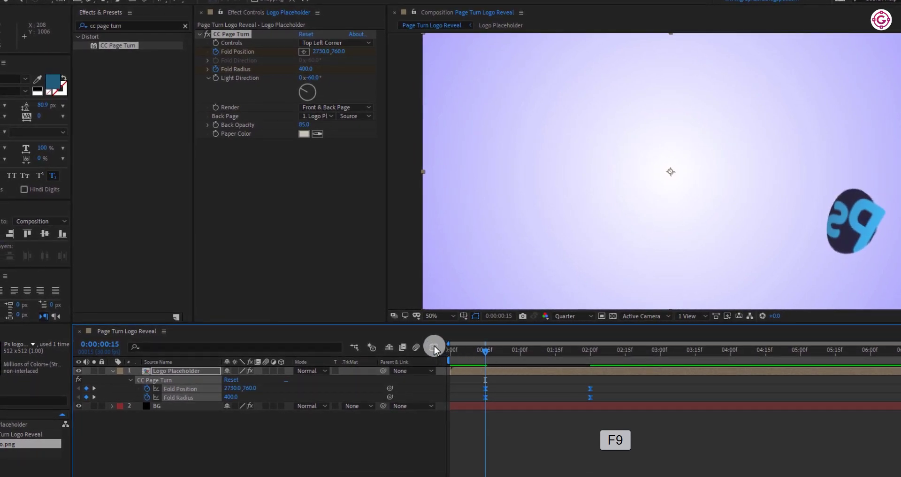
pyautogui.click(433, 347)
pyautogui.moveTo(626, 432); pyautogui.dragTo(530, 458)
pyautogui.click(435, 349)
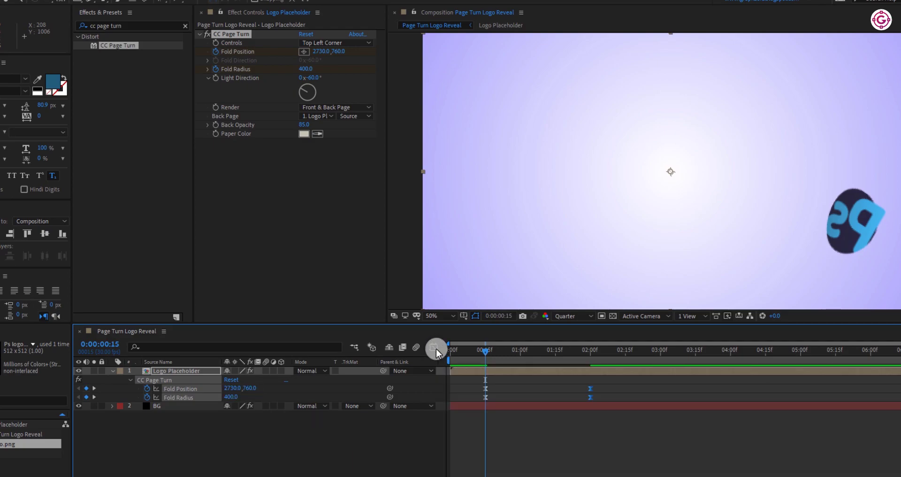
pyautogui.click(347, 418)
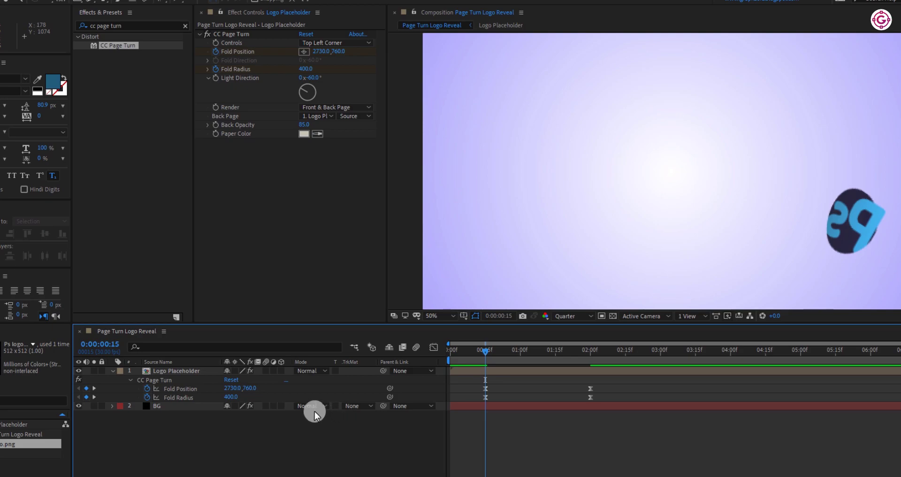
# Make Logo Placeholder 3D and animate its Scale from 0% at 0:00 to 100% at 1 s, eased.
pyautogui.click(281, 371)
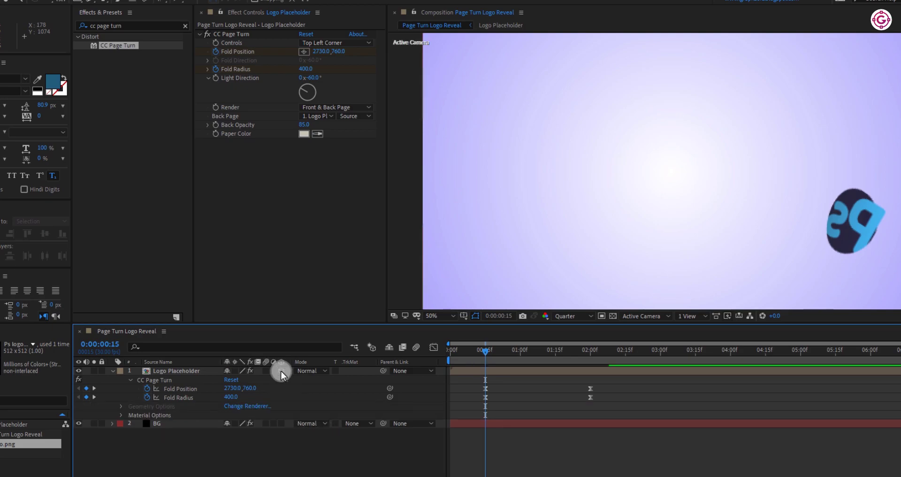
pyautogui.click(212, 372)
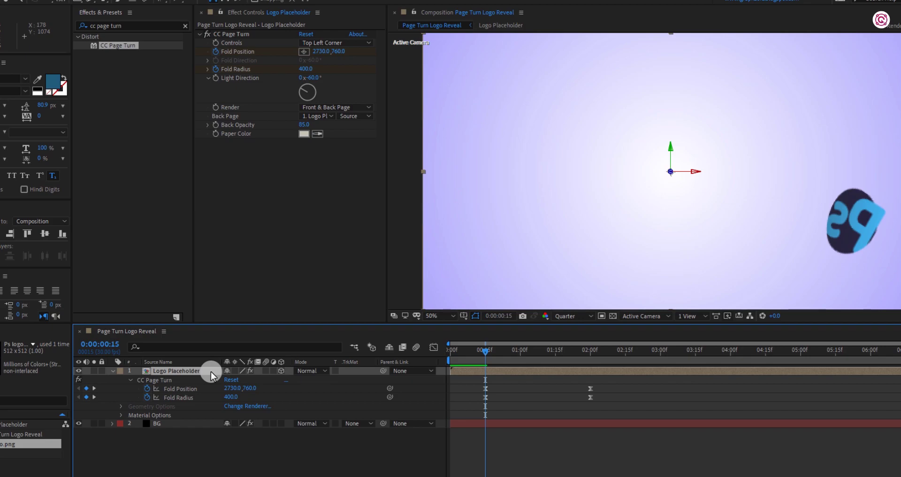
pyautogui.press('s')
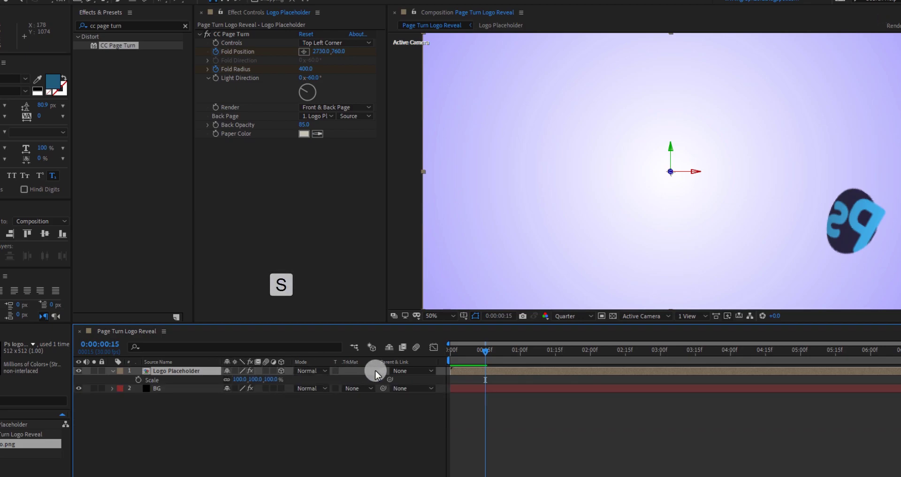
pyautogui.click(520, 356)
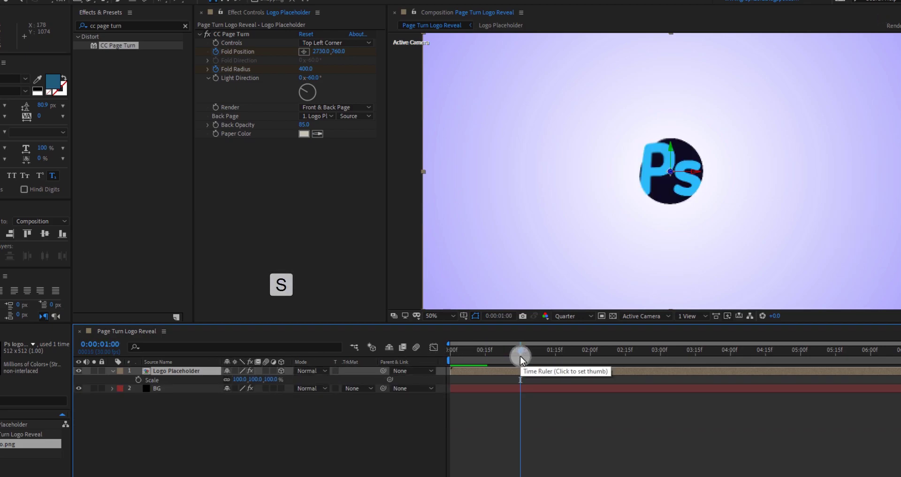
pyautogui.click(139, 380)
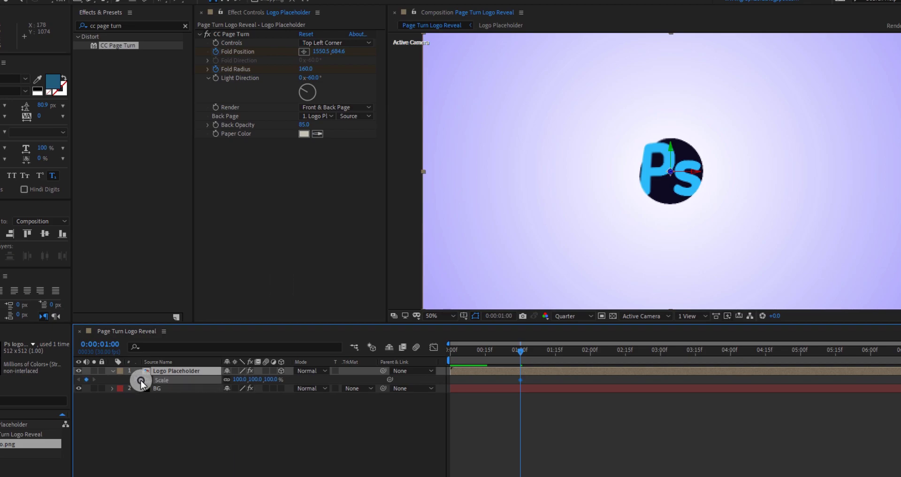
pyautogui.moveTo(486, 352); pyautogui.dragTo(426, 351)
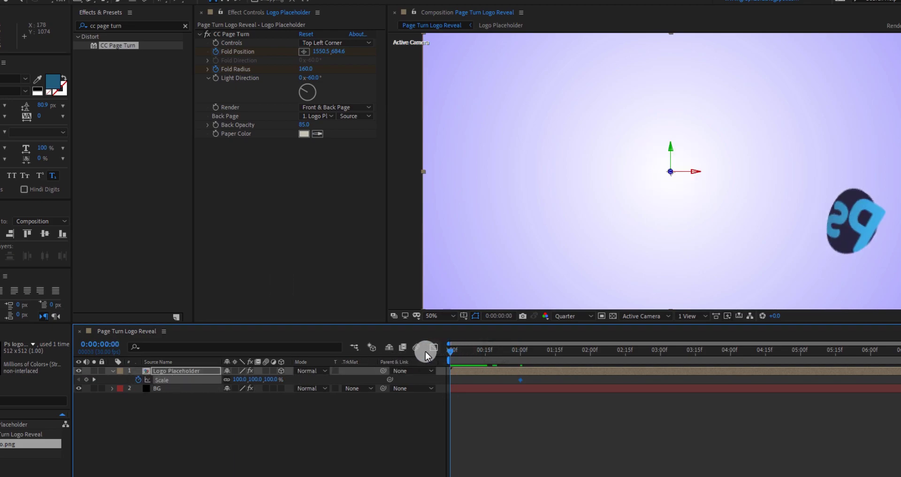
pyautogui.click(274, 380)
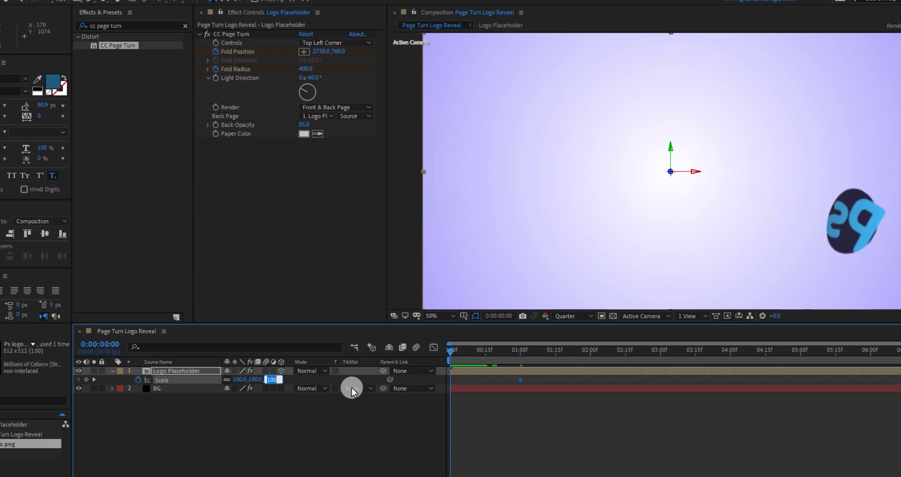
pyautogui.write('0')
pyautogui.press('Return')
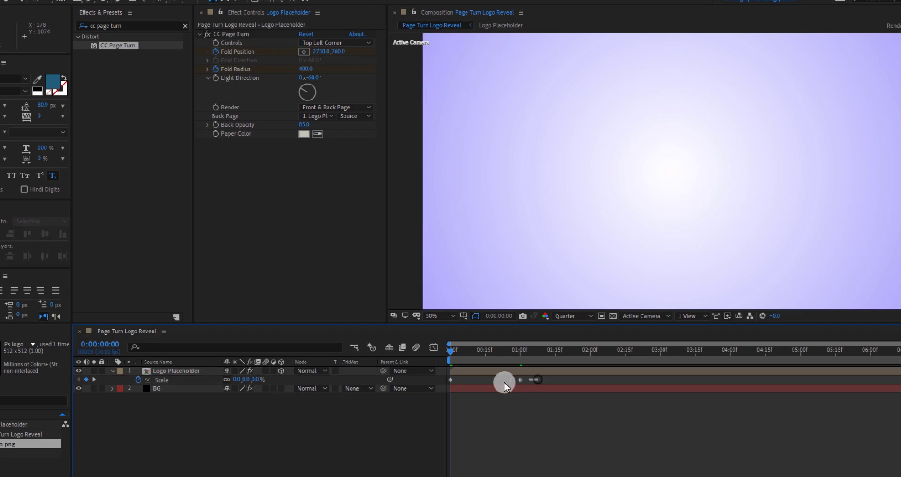
pyautogui.moveTo(506, 382); pyautogui.dragTo(441, 386)
pyautogui.press('F9')
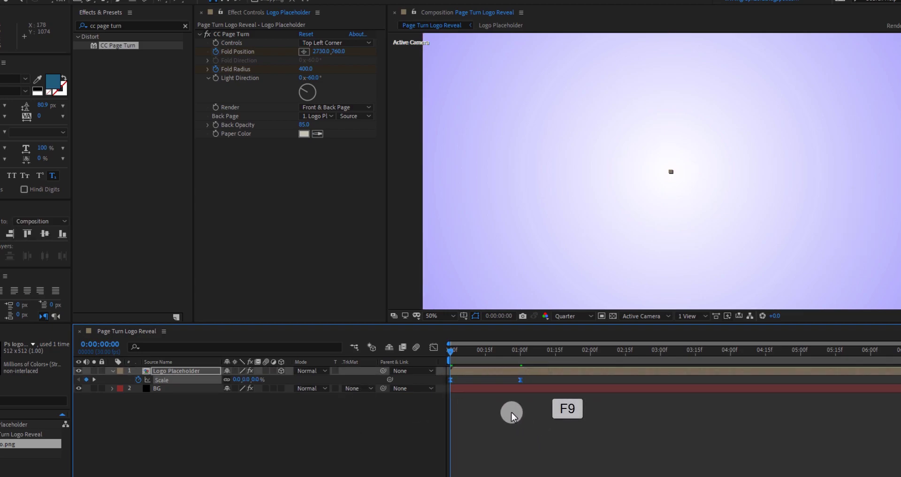
pyautogui.click(113, 371)
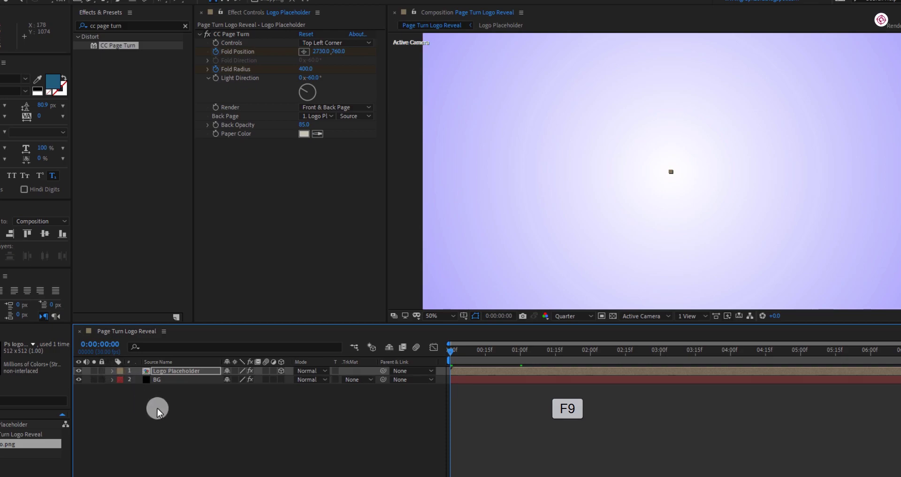
# Apply Find Edges to Logo Placeholder with Invert turned on.
pyautogui.click(159, 408)
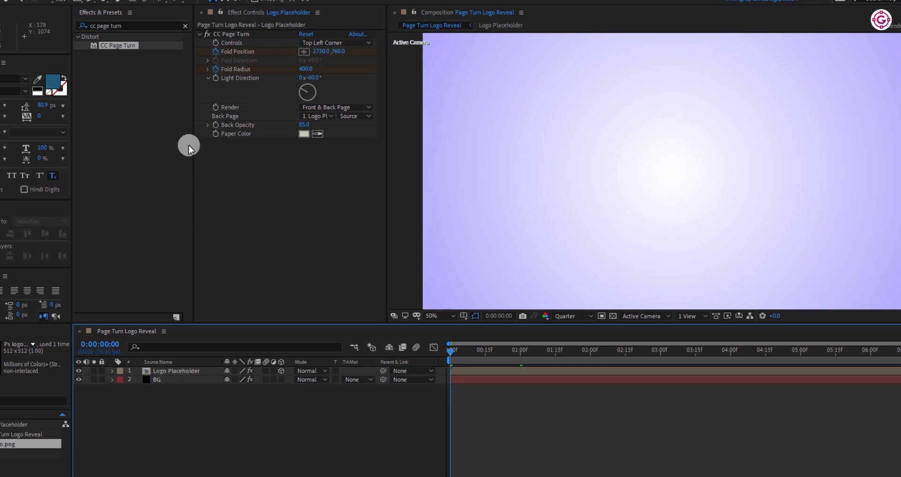
pyautogui.click(186, 26)
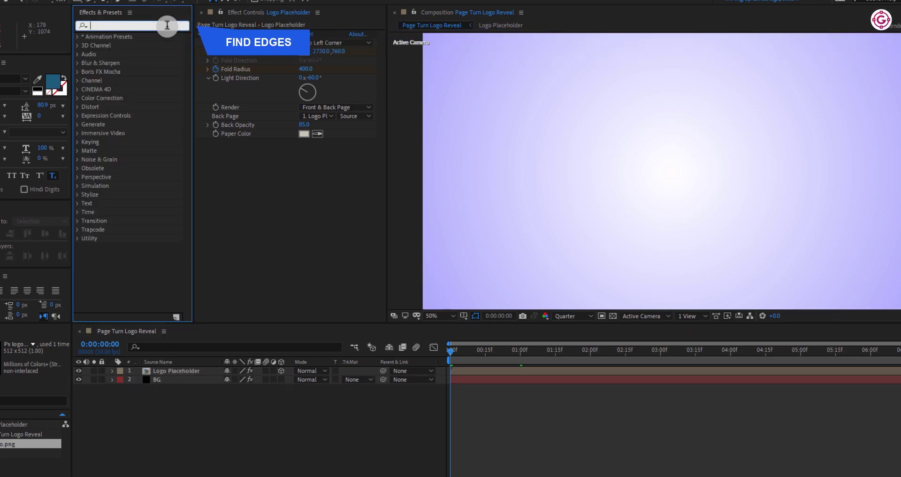
pyautogui.write('F')
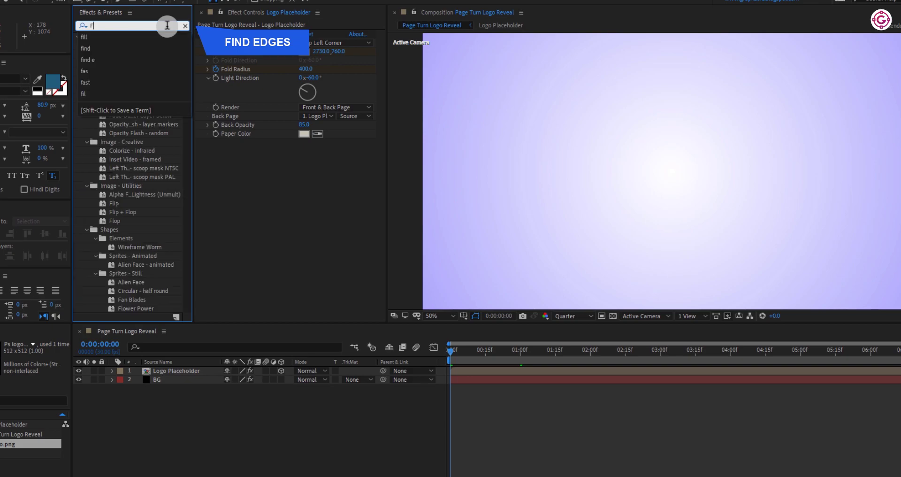
pyautogui.write('ind')
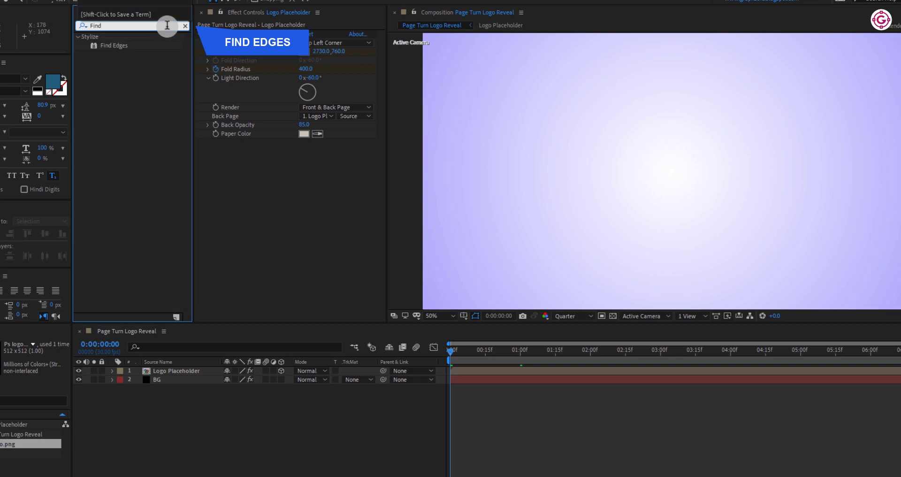
pyautogui.moveTo(105, 46); pyautogui.dragTo(176, 370)
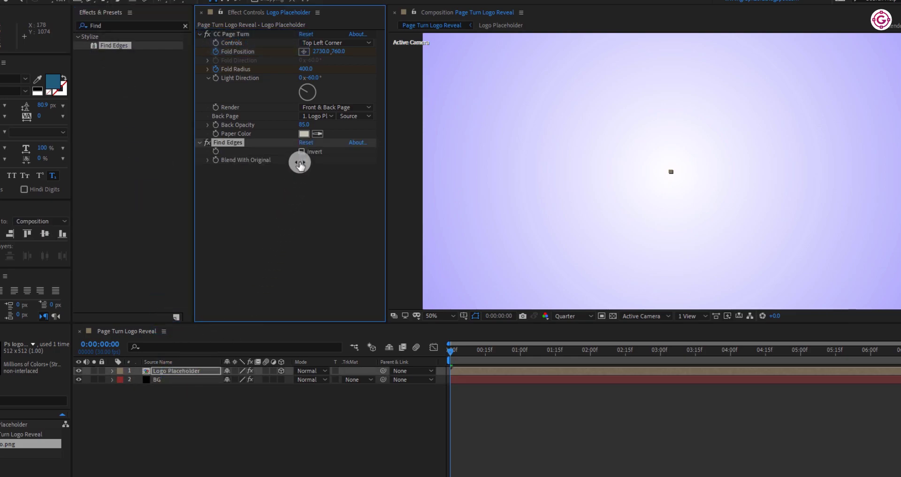
pyautogui.click(302, 153)
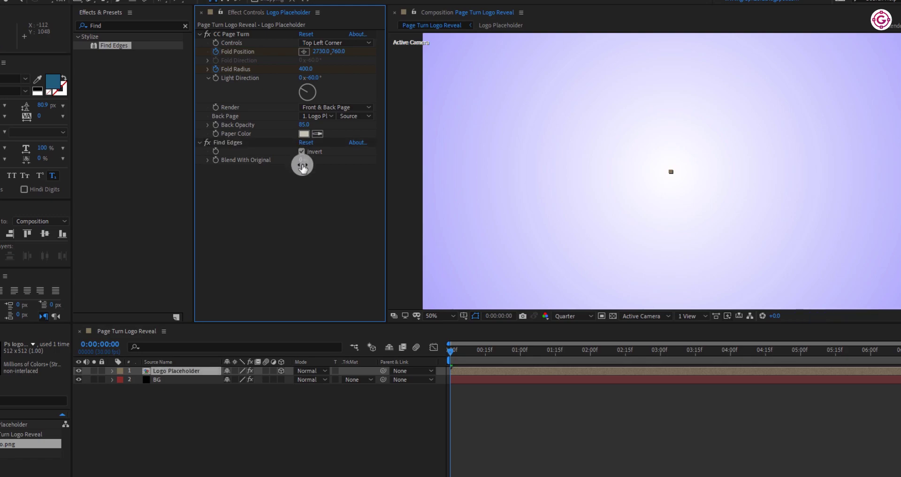
# Replace Blend With Original's default expression with (index-1)*10.
pyautogui.keyDown('alt'); pyautogui.click(216, 161); pyautogui.keyUp('alt')
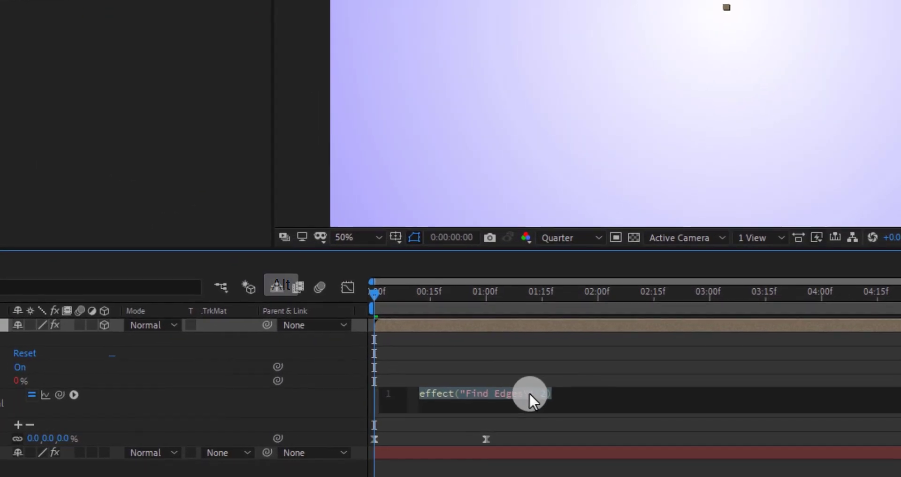
pyautogui.press('BackSpace')
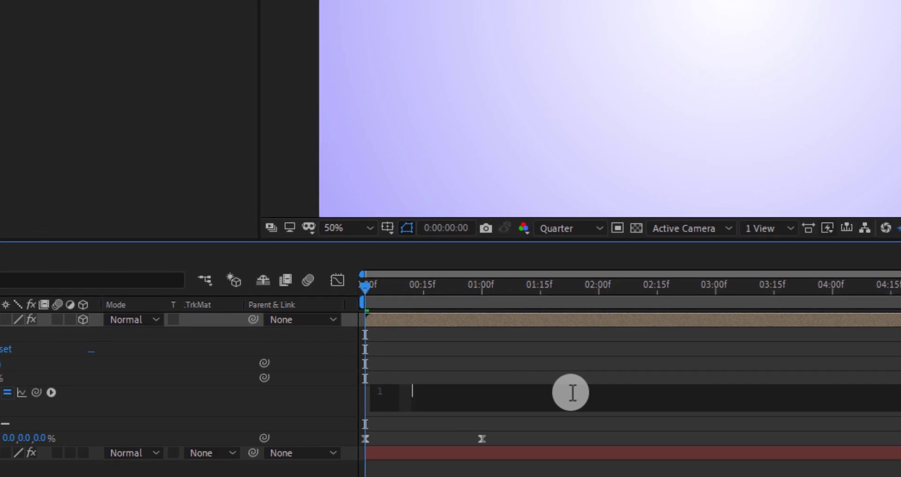
pyautogui.write('(index-1)*10')
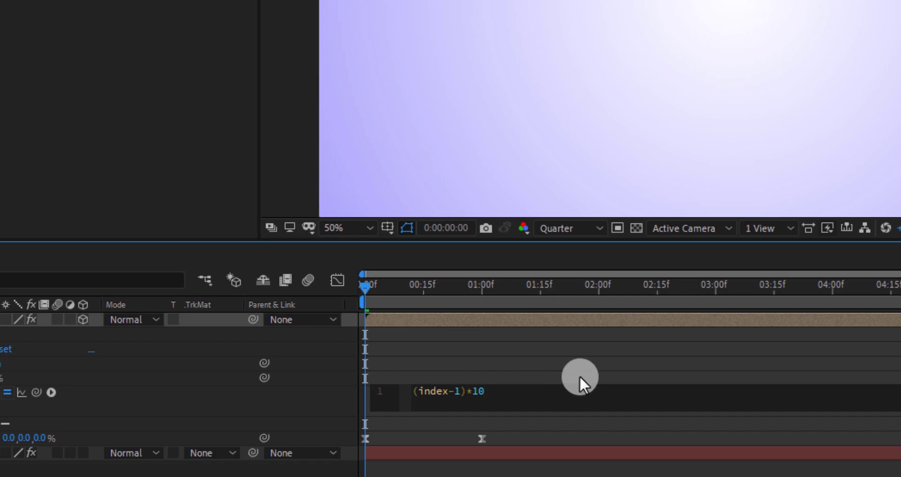
pyautogui.click(579, 375)
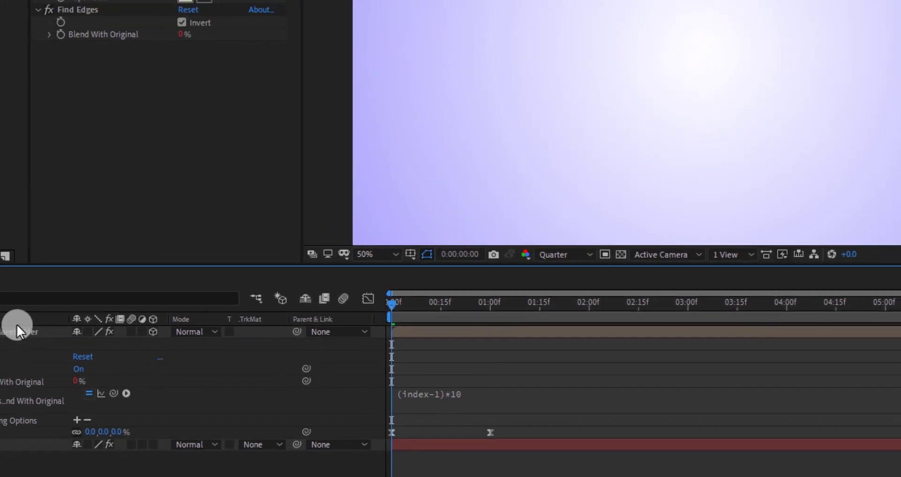
# Duplicate Logo Placeholder to ten copies and delete Find Edges from the top one.
pyautogui.click(135, 355)
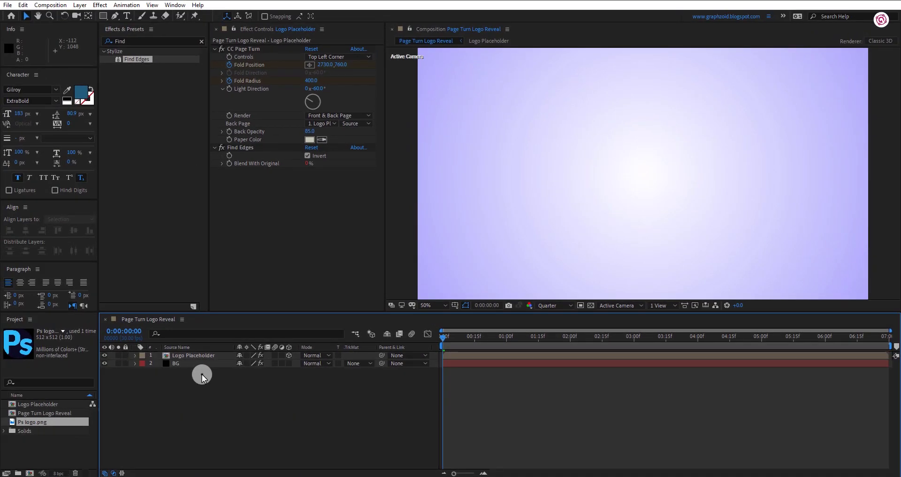
pyautogui.click(202, 356)
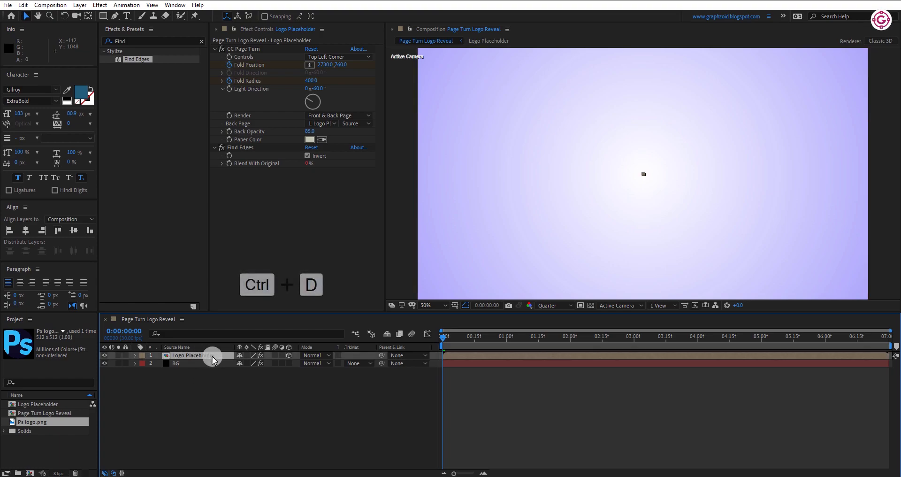
pyautogui.hotkey('ctrl', 'd')
pyautogui.hotkey('ctrl', 'd')
pyautogui.hotkey('ctrl', 'd')
pyautogui.hotkey('ctrl', 'd')
pyautogui.hotkey('ctrl', 'd')
pyautogui.hotkey('ctrl', 'd')
pyautogui.hotkey('ctrl', 'd')
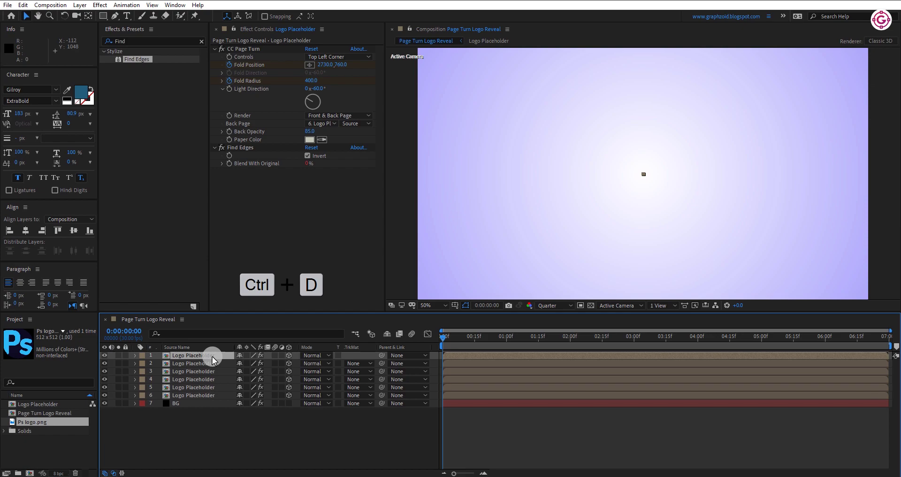
pyautogui.hotkey('ctrl', 'd')
pyautogui.hotkey('ctrl', 'd')
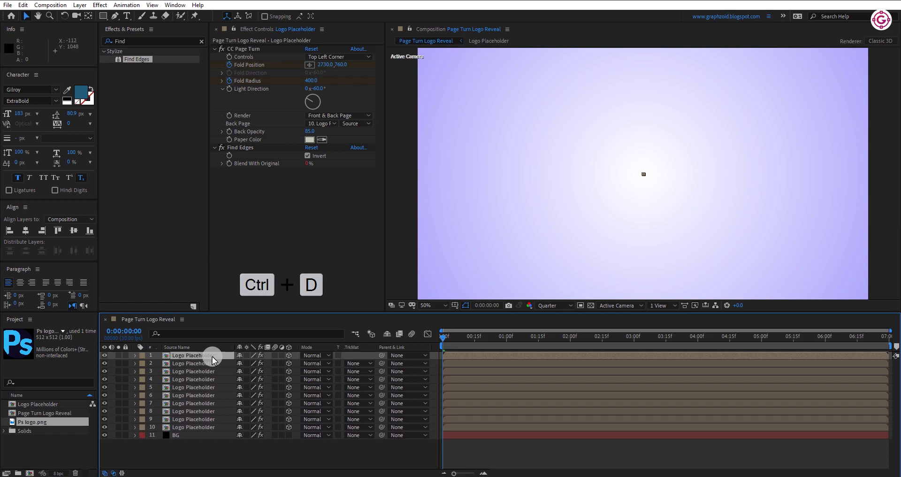
pyautogui.click(251, 149)
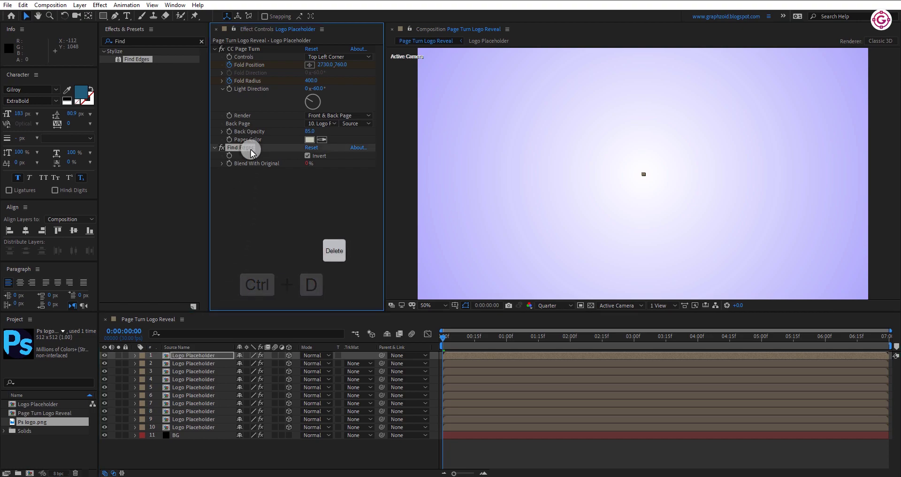
pyautogui.press('Delete')
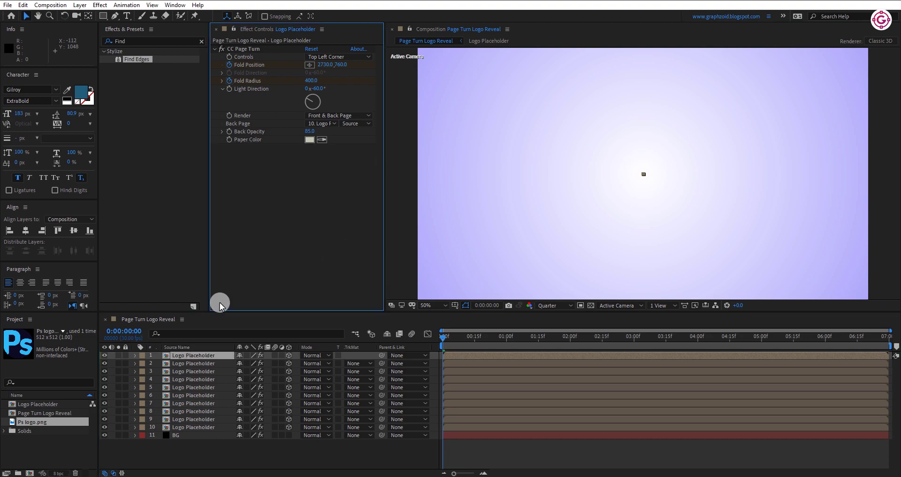
# Start the nine upper logo layers at frame 5, then the upper eight five frames later.
pyautogui.keyDown('shift'); pyautogui.click(204, 420); pyautogui.keyUp('shift')
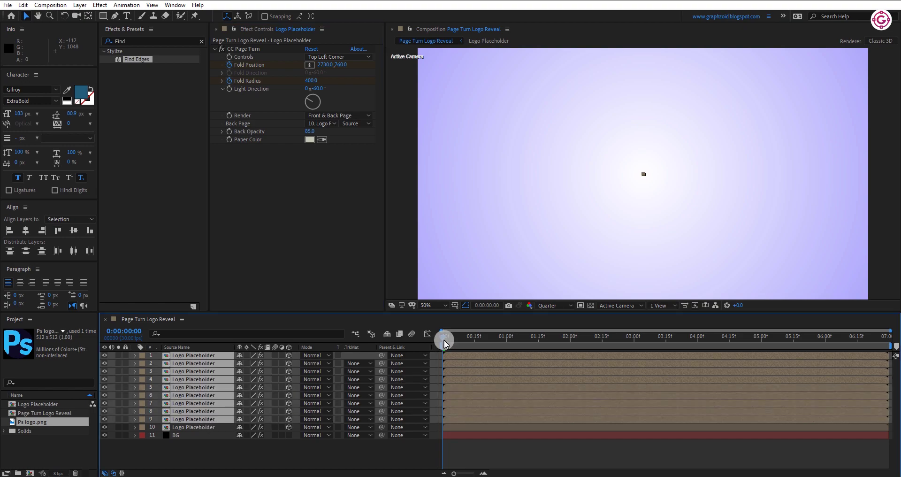
pyautogui.moveTo(444, 340); pyautogui.dragTo(456, 343)
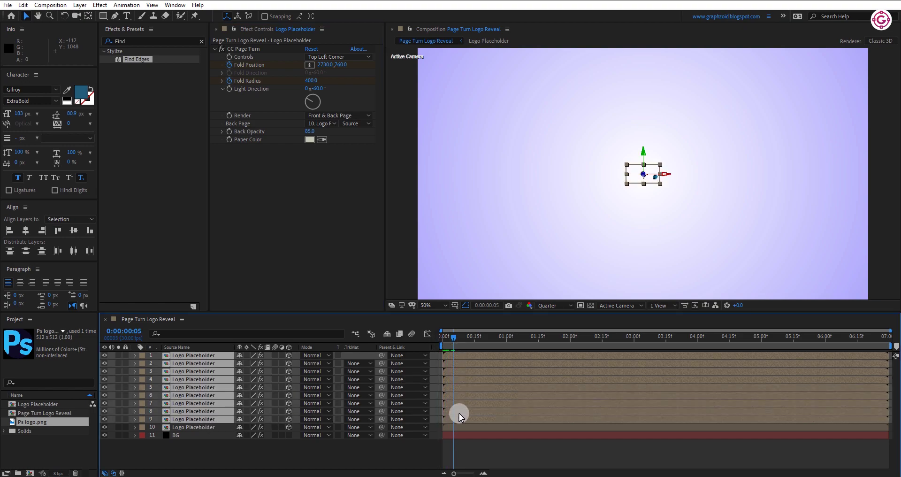
pyautogui.moveTo(459, 421); pyautogui.dragTo(471, 419)
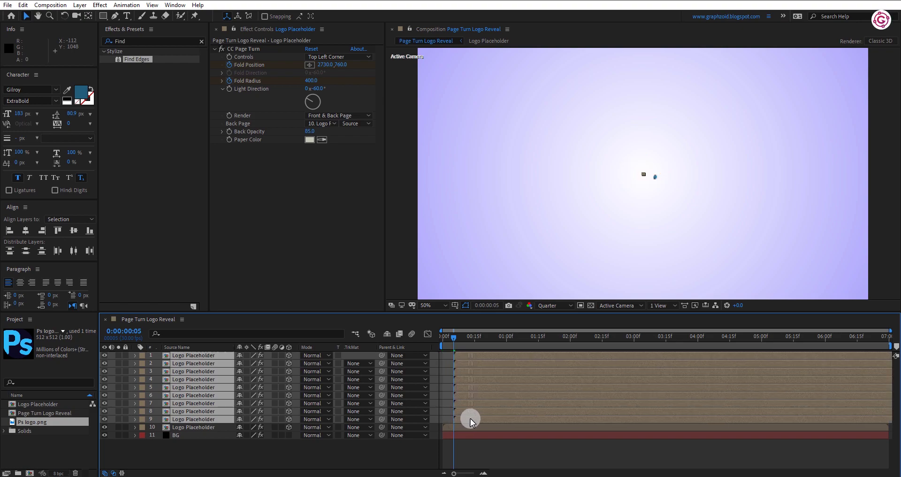
pyautogui.keyDown('ctrl'); pyautogui.click(464, 417); pyautogui.keyUp('ctrl')
pyautogui.press('[')
pyautogui.moveTo(454, 336); pyautogui.dragTo(530, 341)
# Continue the staircase, starting each remaining upper logo layer five frames after the one below.
pyautogui.keyDown('ctrl'); pyautogui.click(465, 411); pyautogui.keyUp('ctrl')
pyautogui.press('[')
pyautogui.keyDown('ctrl'); pyautogui.click(478, 404); pyautogui.keyUp('ctrl')
pyautogui.press('[')
pyautogui.keyDown('ctrl'); pyautogui.click(490, 396); pyautogui.keyUp('ctrl')
pyautogui.press('[')
pyautogui.keyDown('ctrl'); pyautogui.click(501, 387); pyautogui.keyUp('ctrl')
pyautogui.keyDown('ctrl'); pyautogui.click(513, 378); pyautogui.keyUp('ctrl')
pyautogui.press('[')
pyautogui.keyDown('ctrl'); pyautogui.click(528, 371); pyautogui.keyUp('ctrl')
pyautogui.press('[')
pyautogui.keyDown('ctrl'); pyautogui.click(535, 363); pyautogui.keyUp('ctrl')
pyautogui.click(308, 452)
# Pre-compose all ten staggered Logo Placeholder layers into a composition named 'Logo Animation'.
pyautogui.click(210, 355)
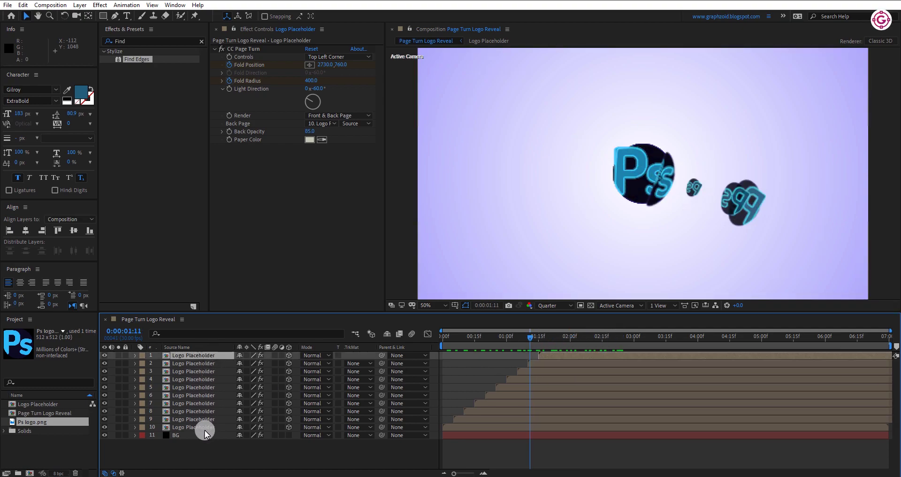
pyautogui.keyDown('shift'); pyautogui.click(205, 427); pyautogui.keyUp('shift')
pyautogui.rightClick(199, 401)
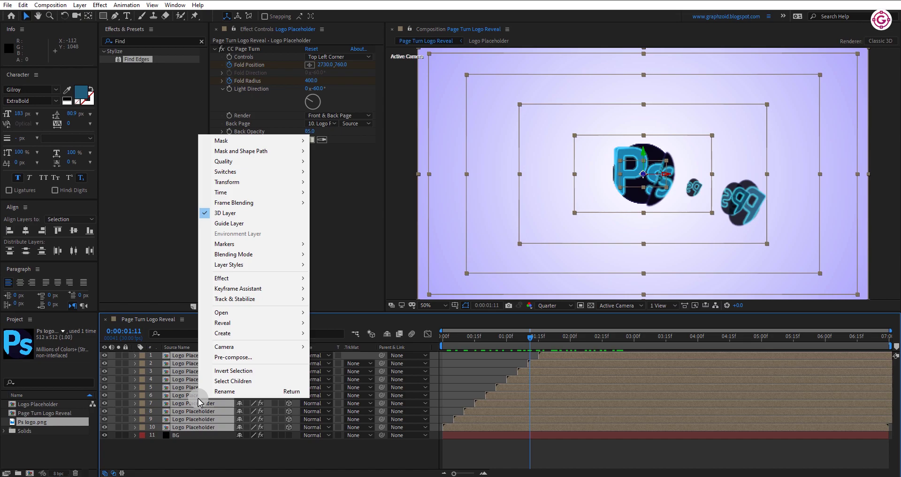
pyautogui.click(222, 358)
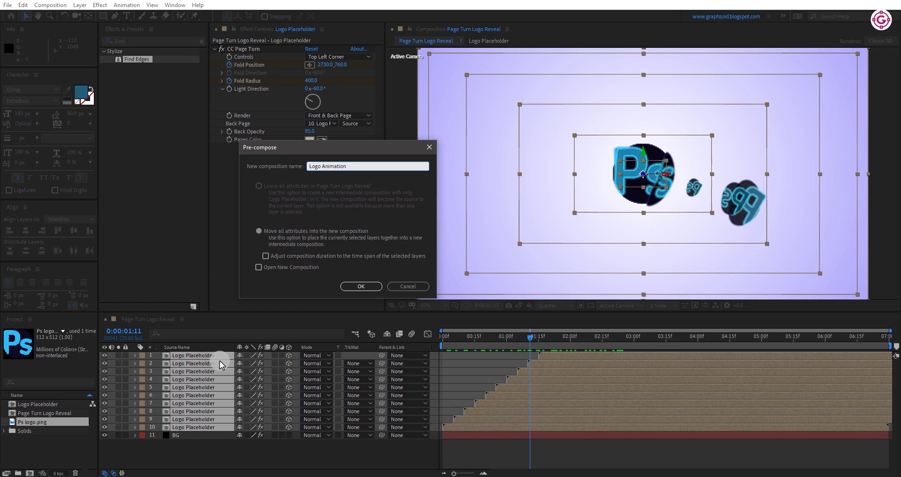
pyautogui.write('Logo Animation')
pyautogui.click(361, 286)
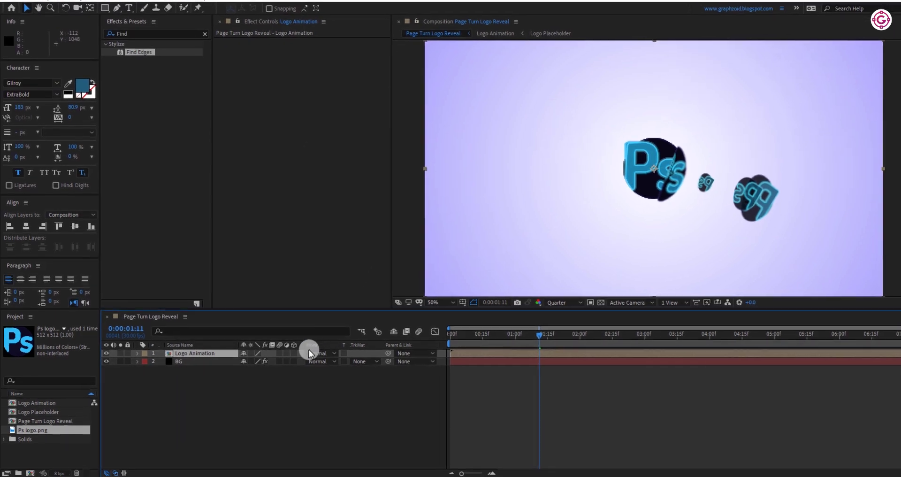
# Make Logo Animation 3D, add Null 1 as its parent, and return to frame 0.
pyautogui.click(294, 353)
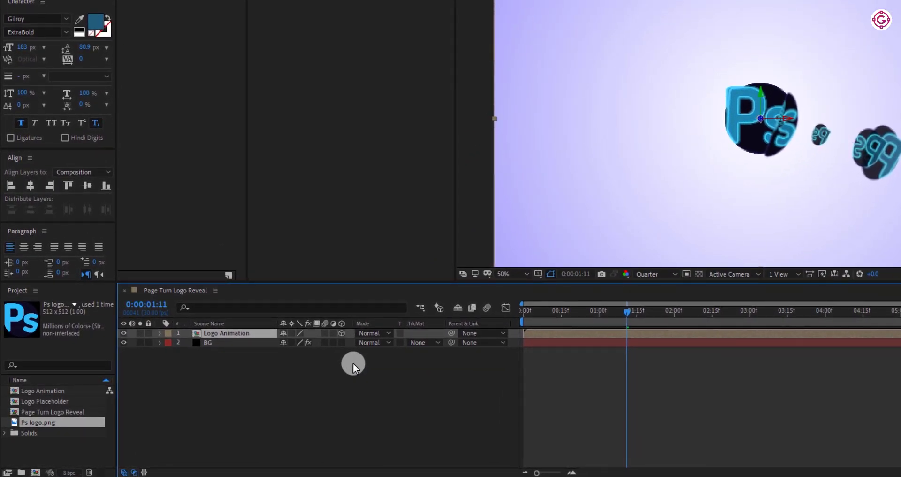
pyautogui.rightClick(353, 362)
pyautogui.moveTo(396, 241)
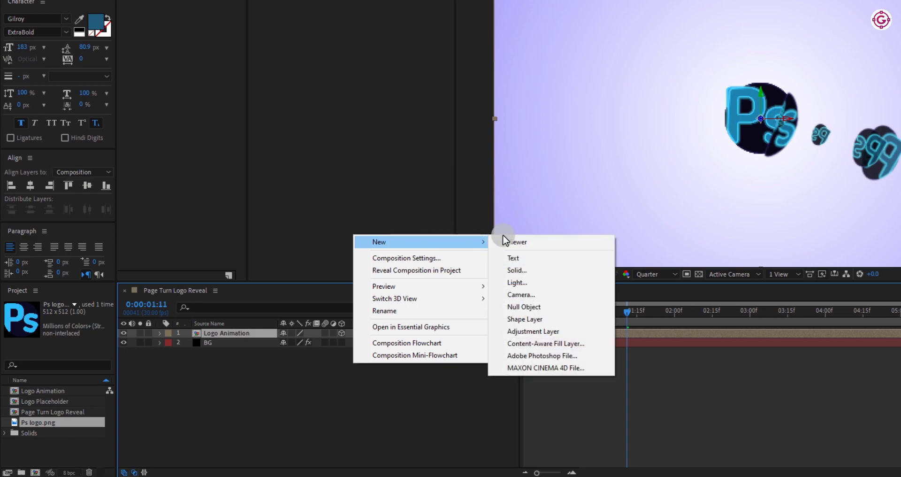
pyautogui.click(529, 305)
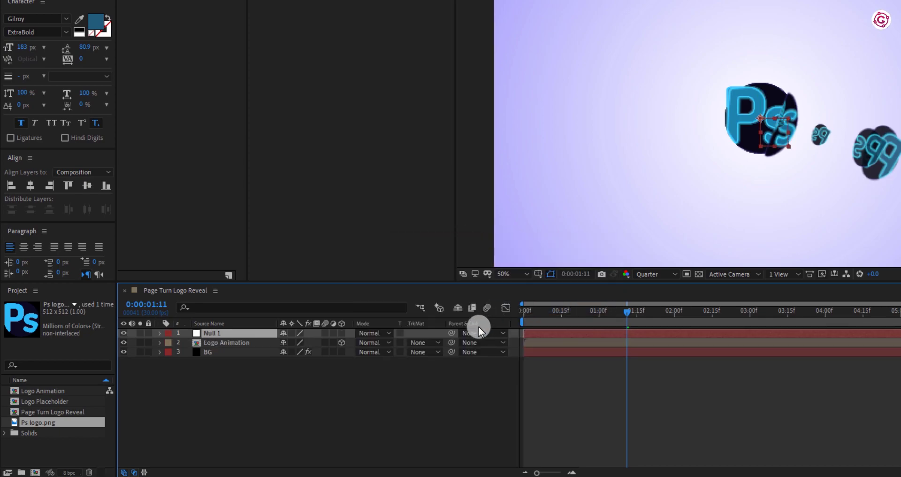
pyautogui.moveTo(453, 342); pyautogui.dragTo(466, 355)
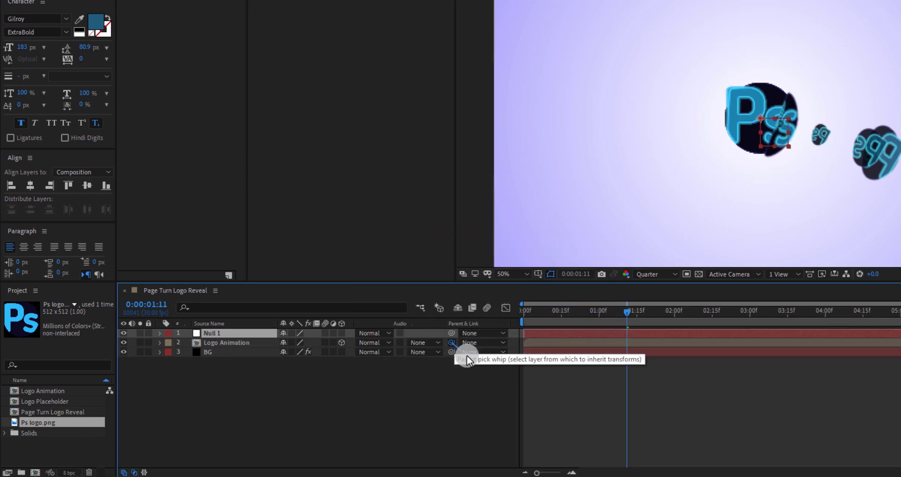
pyautogui.moveTo(373, 347); pyautogui.dragTo(272, 334)
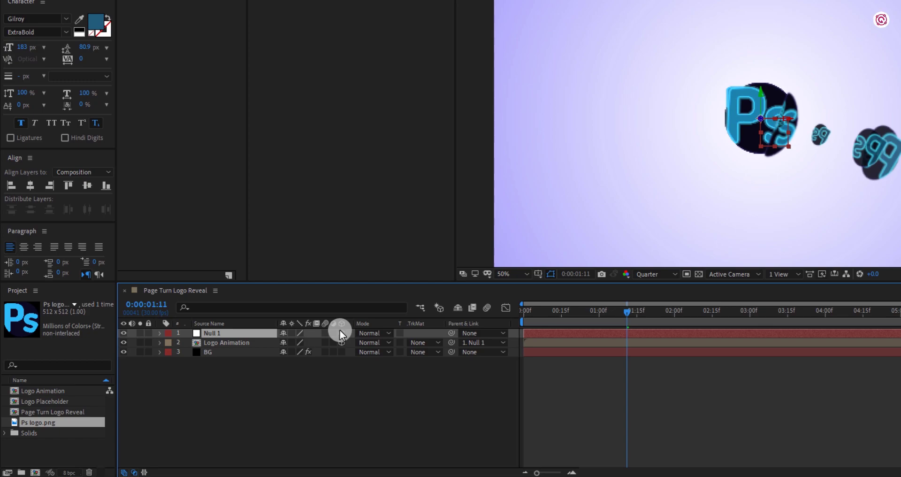
pyautogui.moveTo(539, 317); pyautogui.dragTo(505, 315)
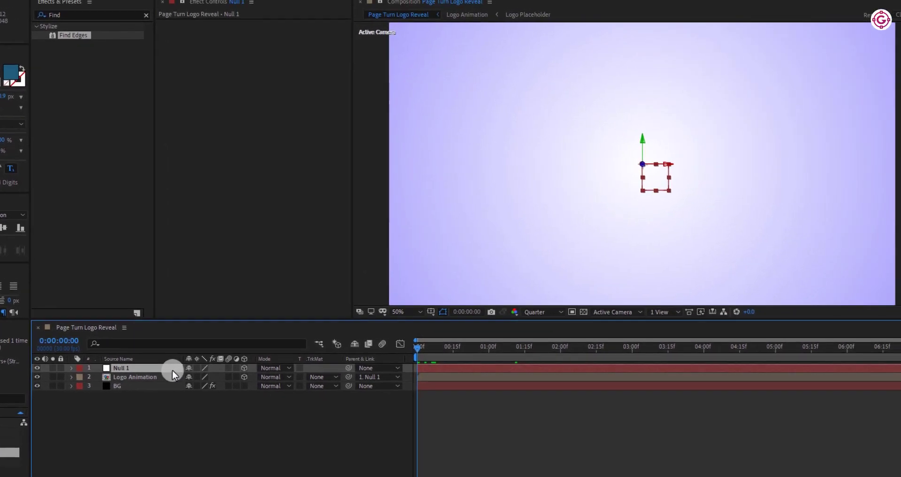
# Set Null 1's Position Y to 440 and keyframe Position at frame 0.
pyautogui.press('s')
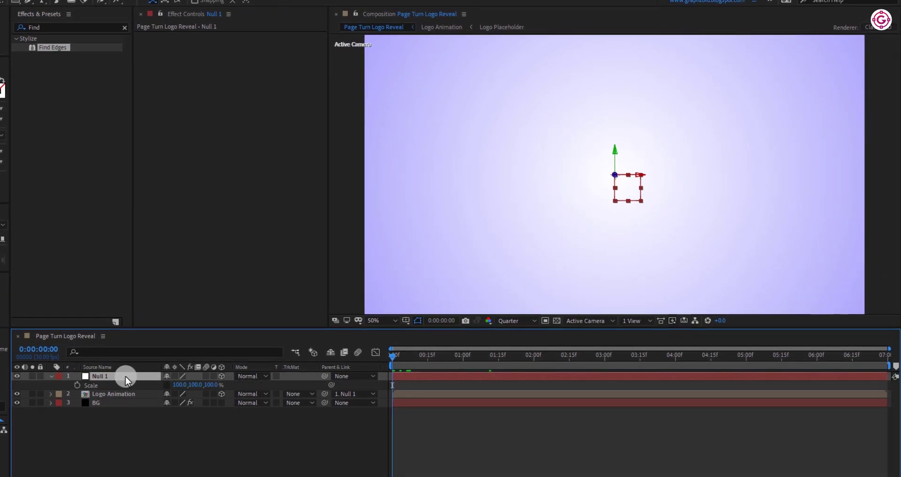
pyautogui.press('p')
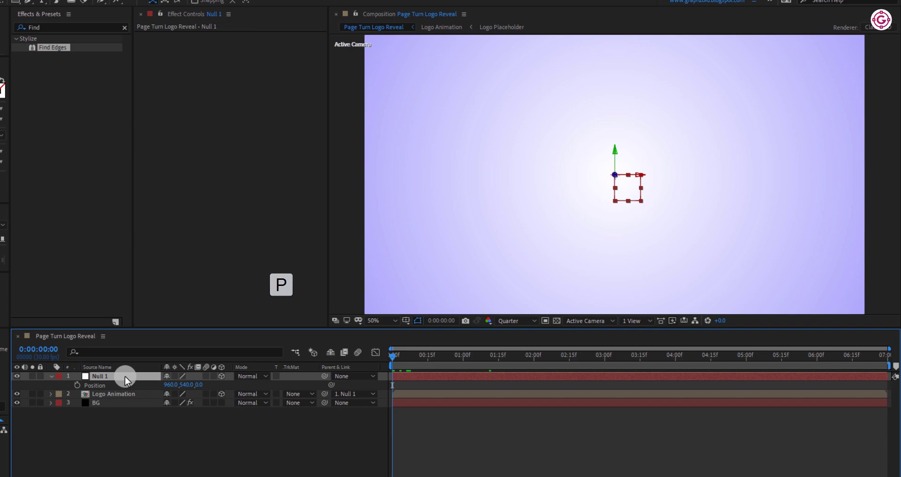
pyautogui.click(185, 384)
pyautogui.write('444')
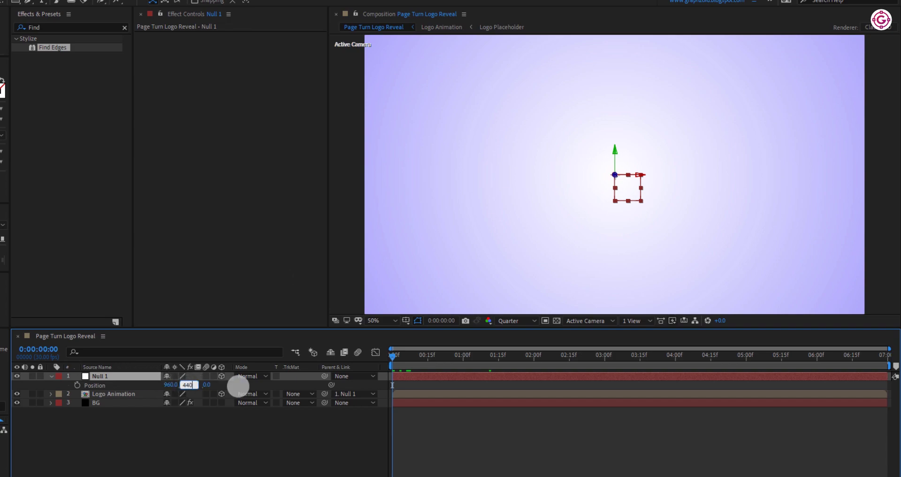
pyautogui.click(250, 409)
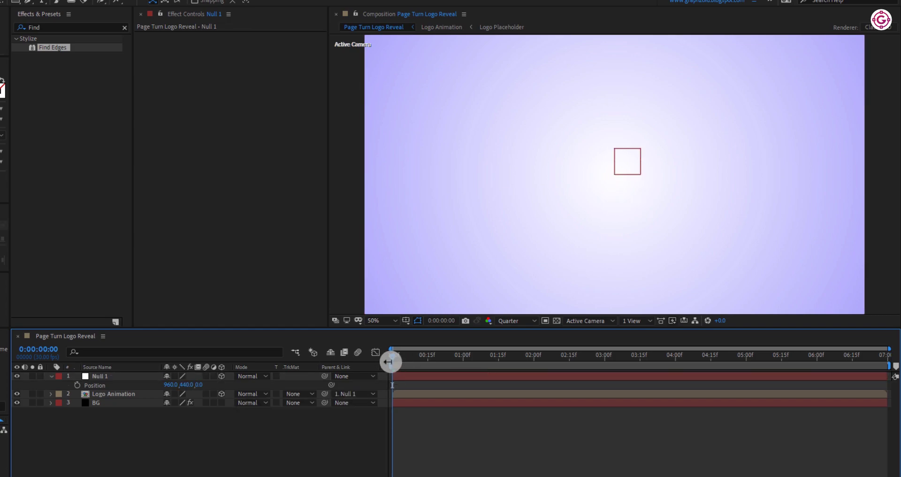
pyautogui.click(77, 385)
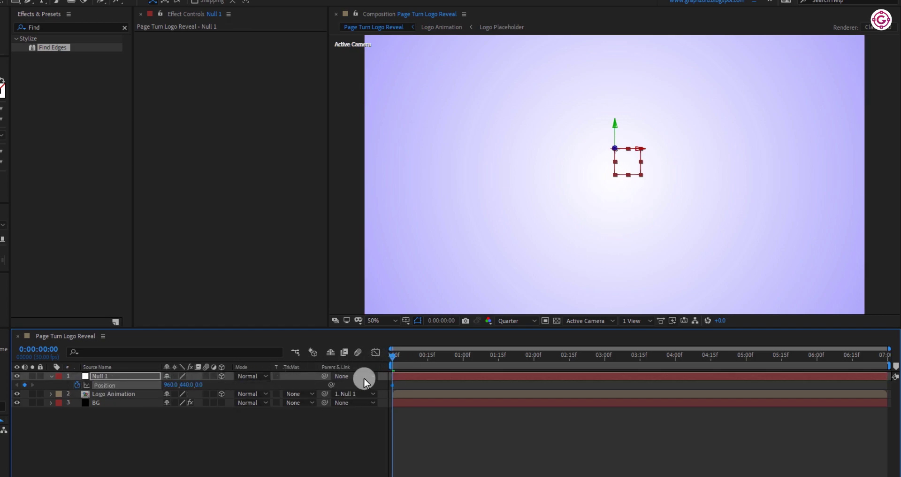
# At the composition end, set Null 1's Z position to 220 and apply Easy Ease In.
pyautogui.moveTo(393, 356); pyautogui.dragTo(886, 362)
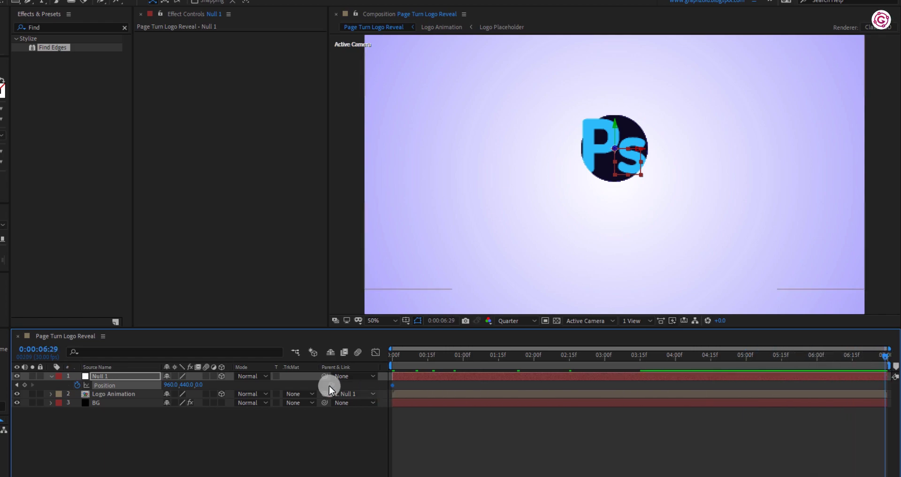
pyautogui.click(199, 385)
pyautogui.write('22')
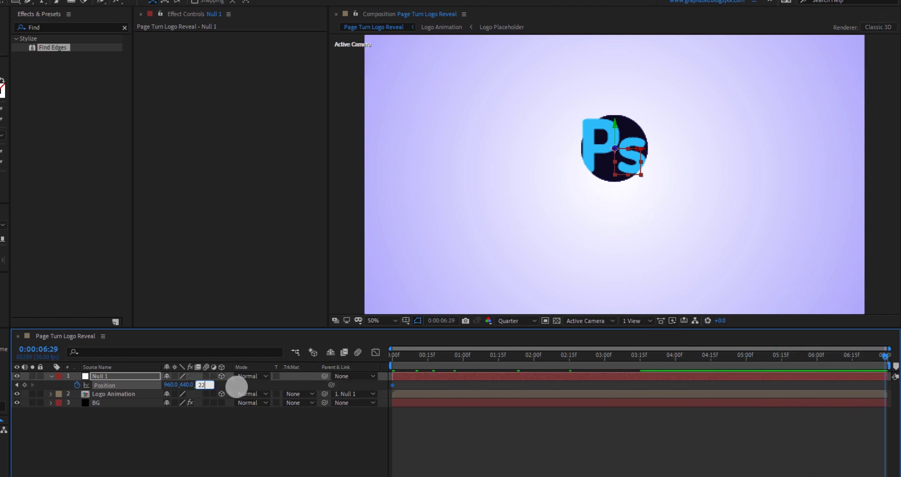
pyautogui.write('0')
pyautogui.click(249, 414)
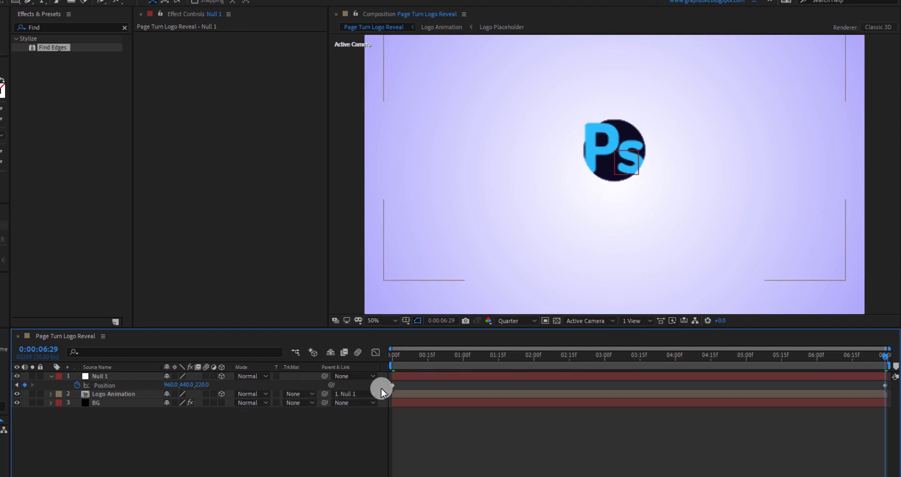
pyautogui.click(885, 390)
pyautogui.rightClick(886, 390)
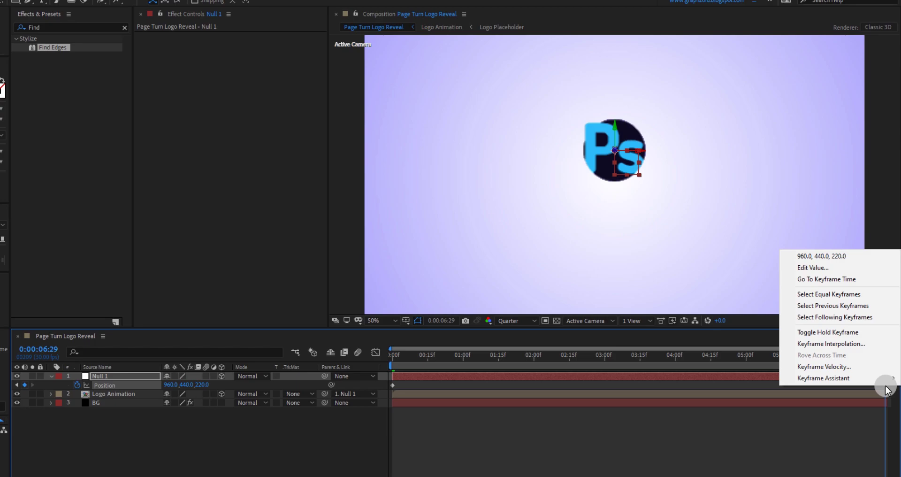
pyautogui.moveTo(880, 385)
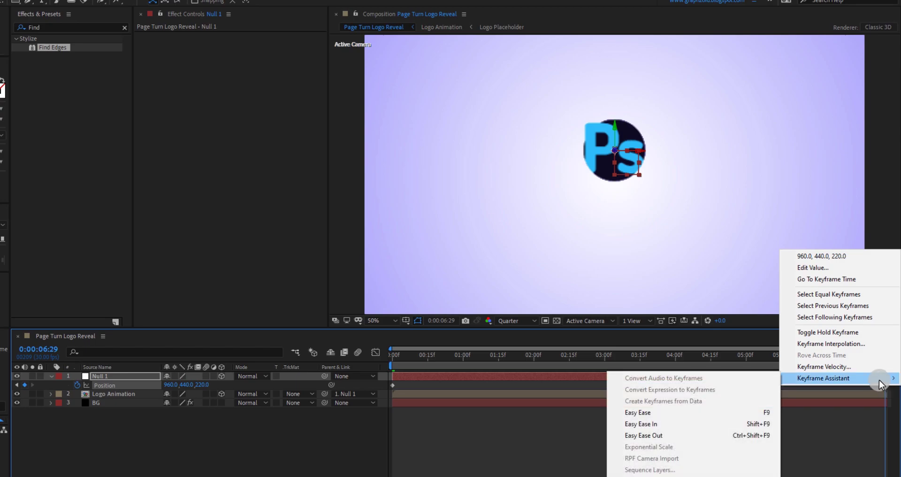
pyautogui.click(691, 424)
pyautogui.click(691, 423)
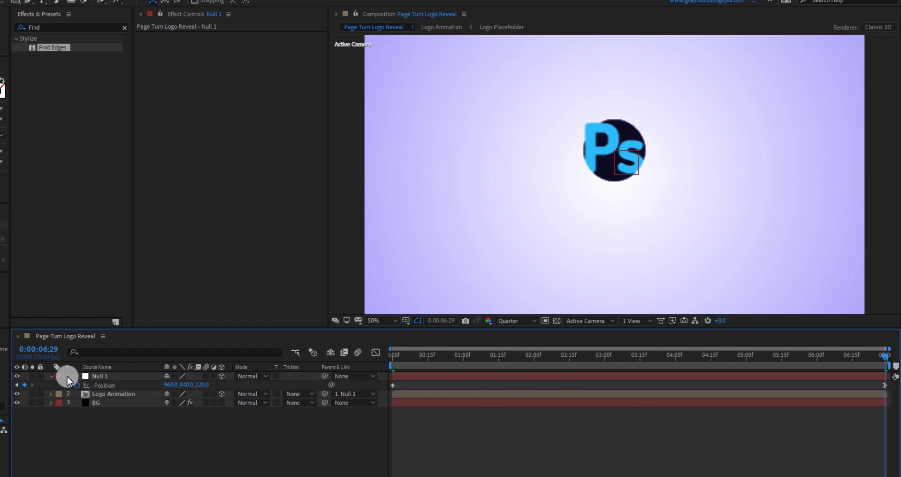
pyautogui.click(51, 376)
# Duplicate the Logo Animation layer and rename the lower copy 'Logo Shadow'.
pyautogui.click(113, 384)
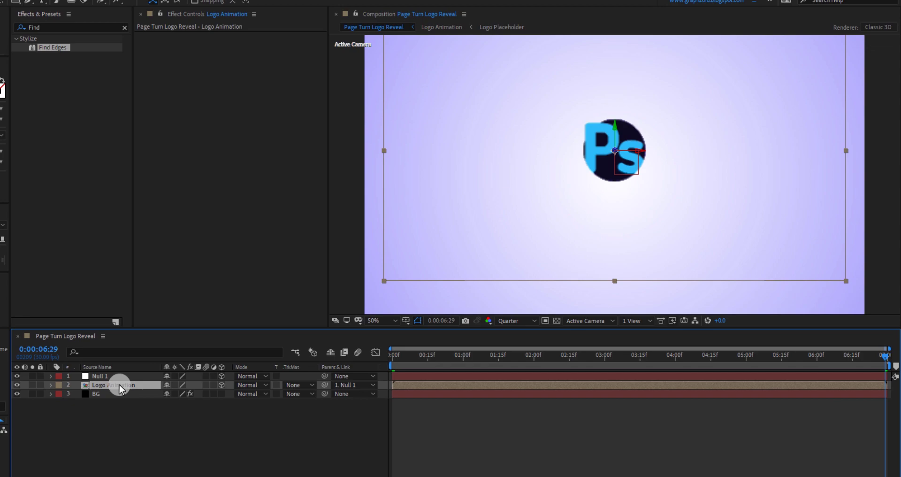
pyautogui.hotkey('ctrl', 'd')
pyautogui.click(122, 395)
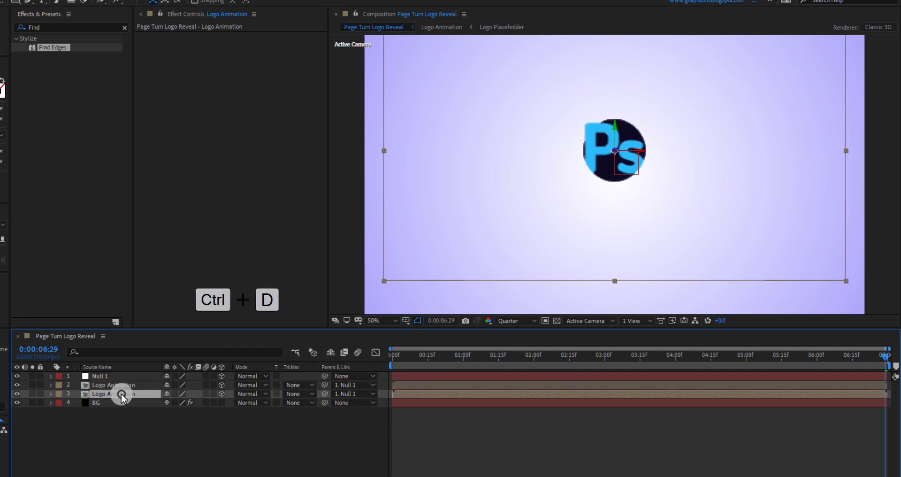
pyautogui.press('Return')
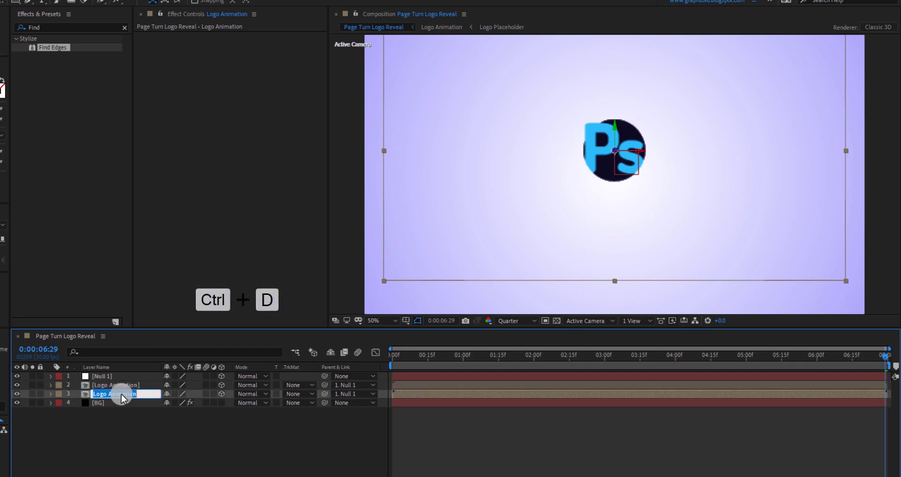
pyautogui.write('Logo Shad')
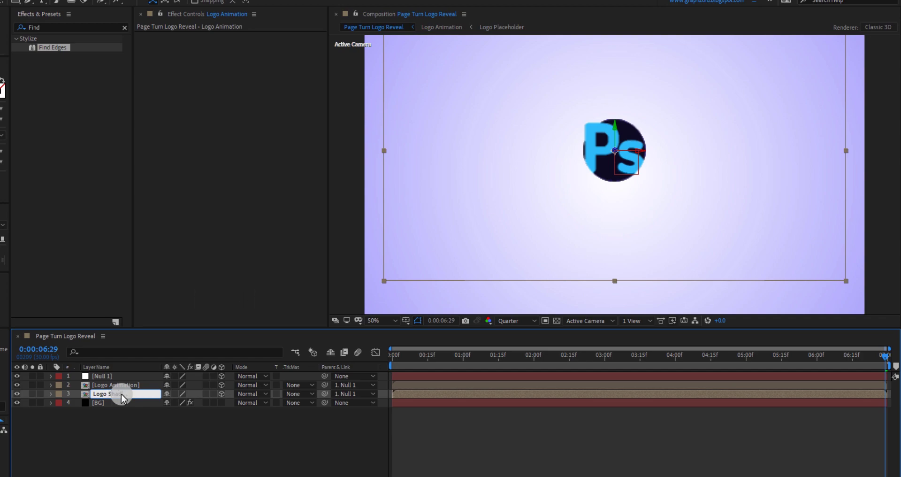
pyautogui.write('ow')
pyautogui.press('Return')
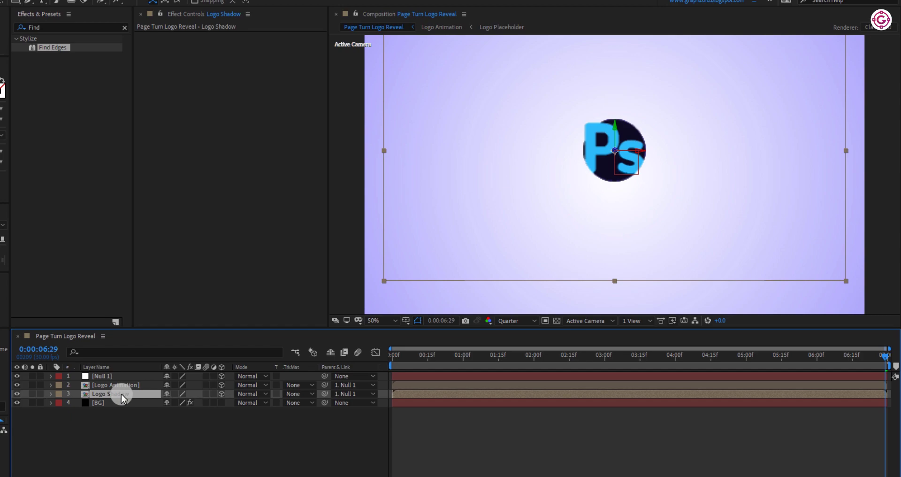
# Squash Logo Shadow's vertical scale to 55%.
pyautogui.press('s')
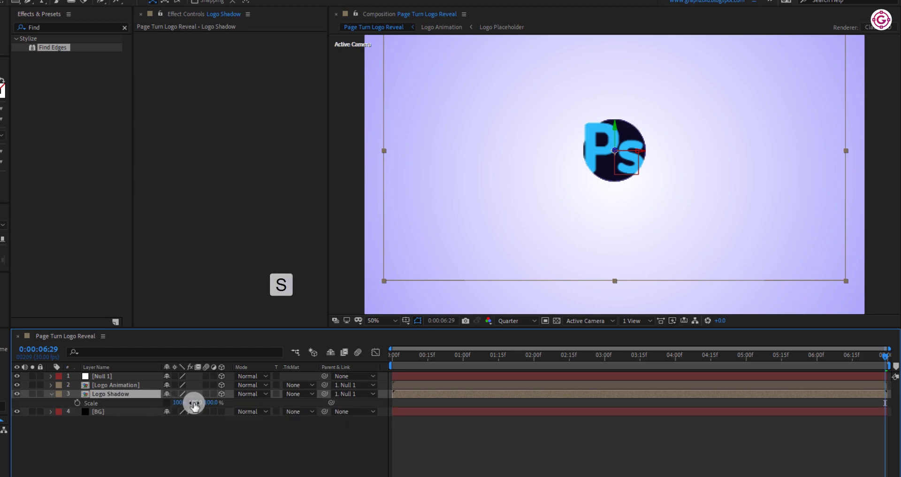
pyautogui.click(196, 403)
pyautogui.write('5')
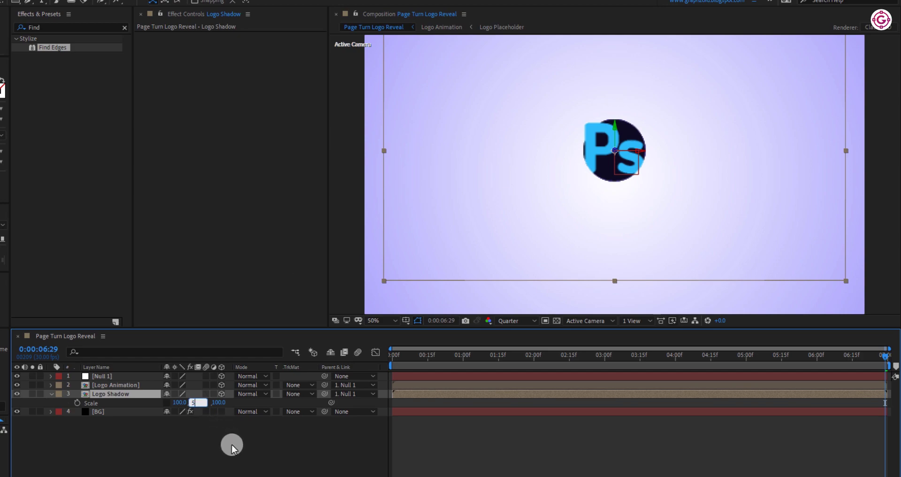
pyautogui.write('5')
pyautogui.click(226, 444)
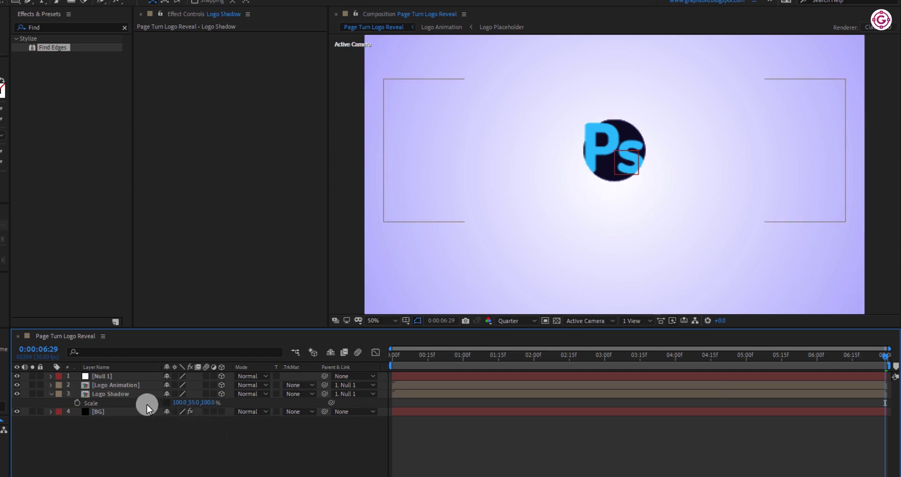
# Set Logo Shadow's vertical position to 440 so it sits below the logo.
pyautogui.click(123, 393)
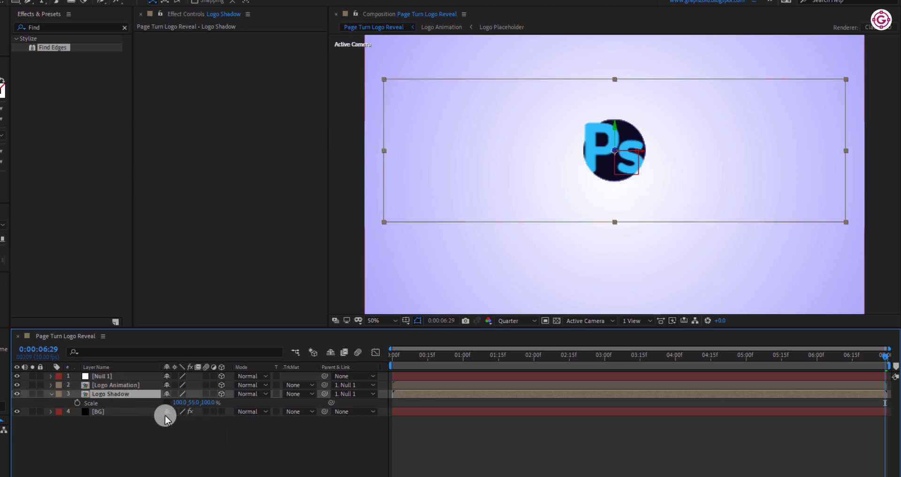
pyautogui.press('p')
pyautogui.click(176, 402)
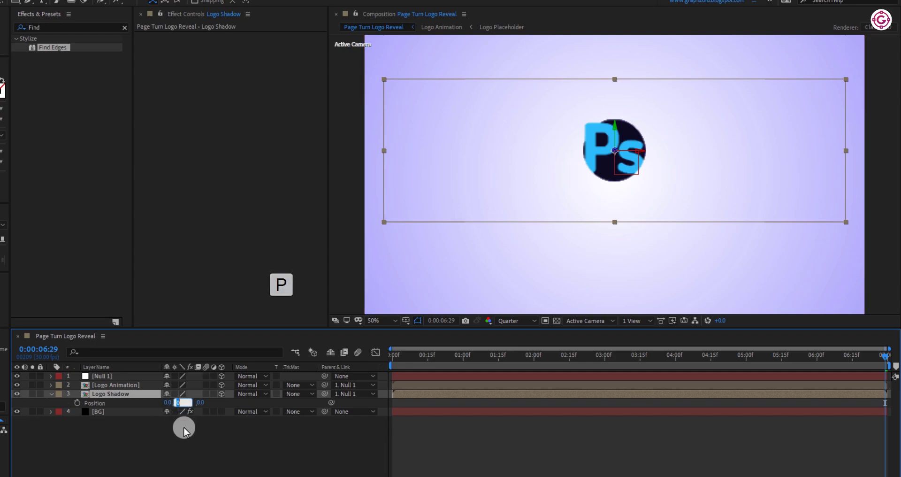
pyautogui.write('440')
pyautogui.click(191, 435)
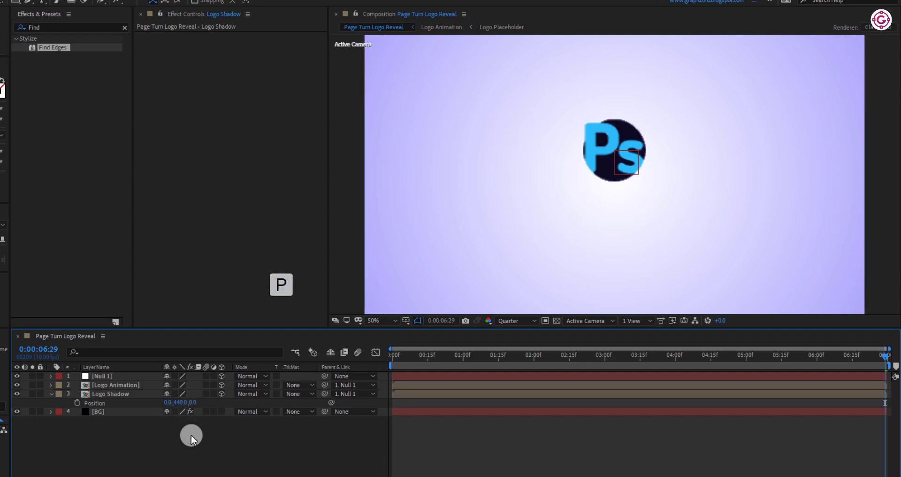
pyautogui.click(46, 394)
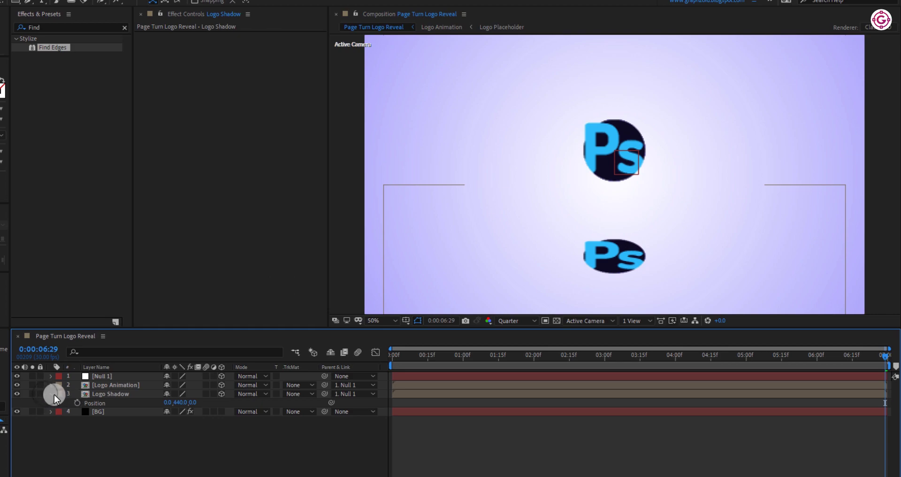
pyautogui.click(50, 395)
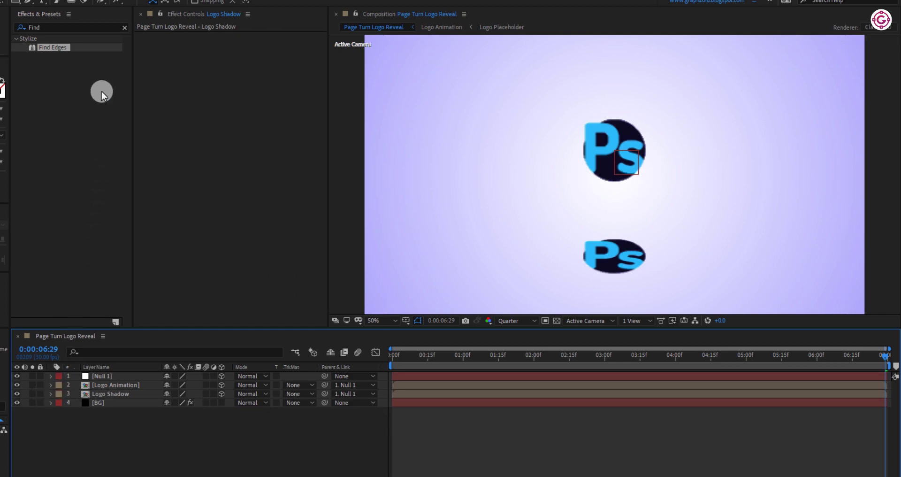
# Apply a Fill effect to Logo Shadow using dark grey #313131.
pyautogui.click(123, 26)
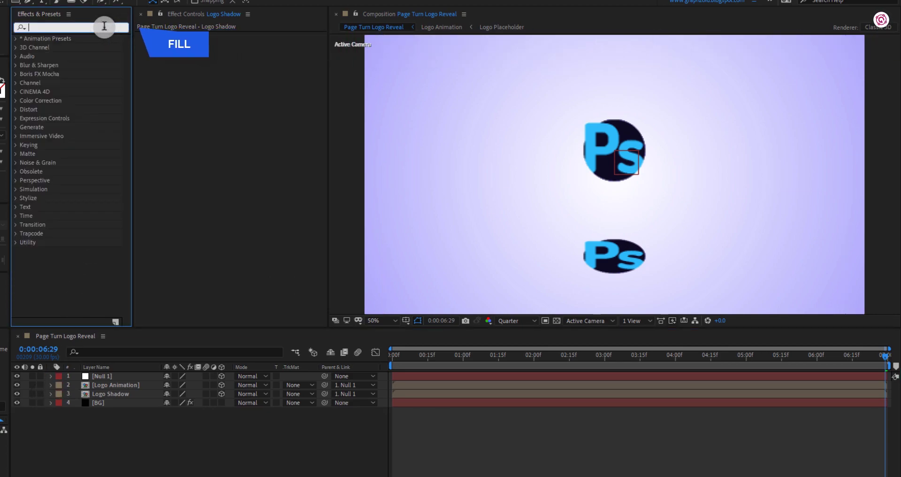
pyautogui.write('fill')
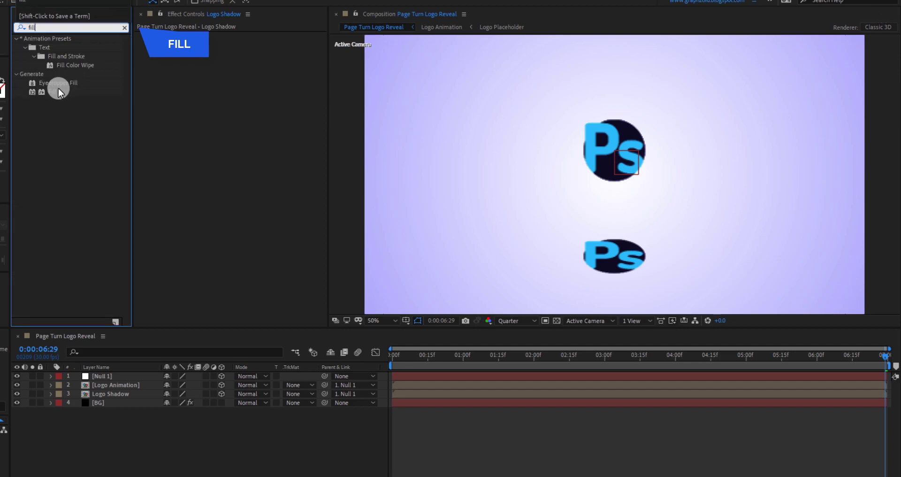
pyautogui.moveTo(58, 89); pyautogui.dragTo(118, 393)
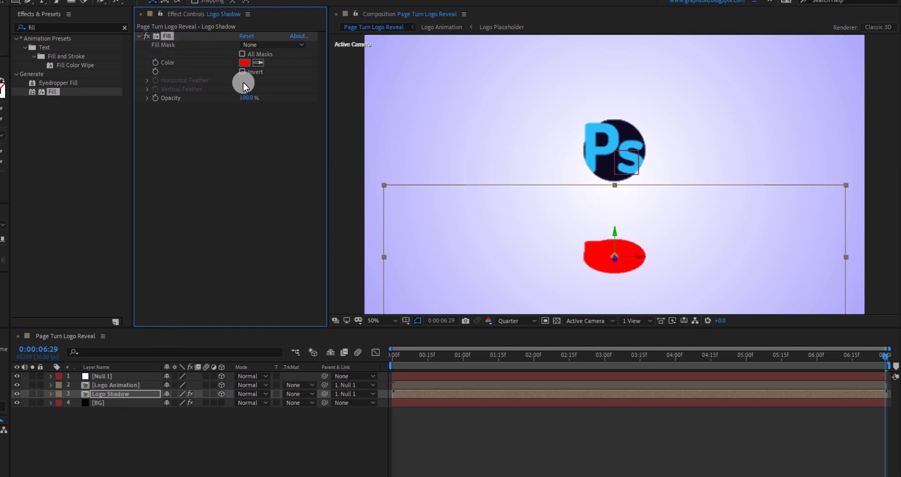
pyautogui.click(245, 61)
pyautogui.moveTo(237, 187); pyautogui.dragTo(153, 258)
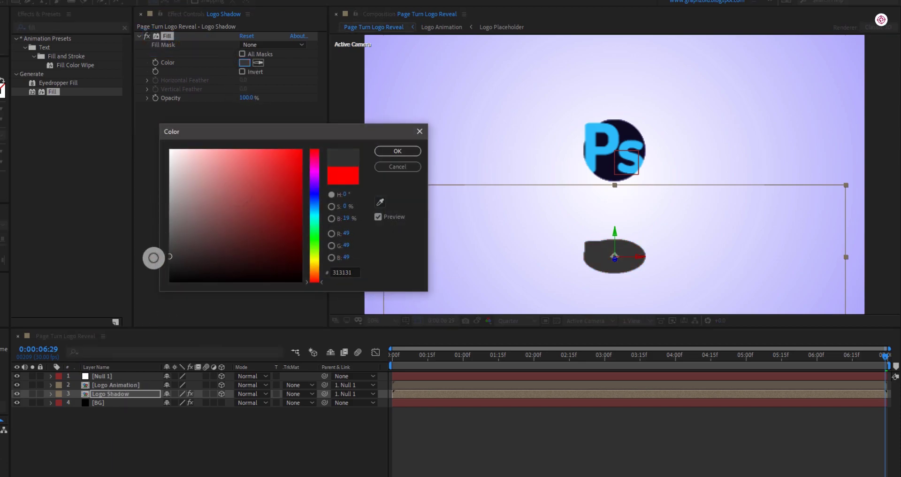
pyautogui.click(399, 151)
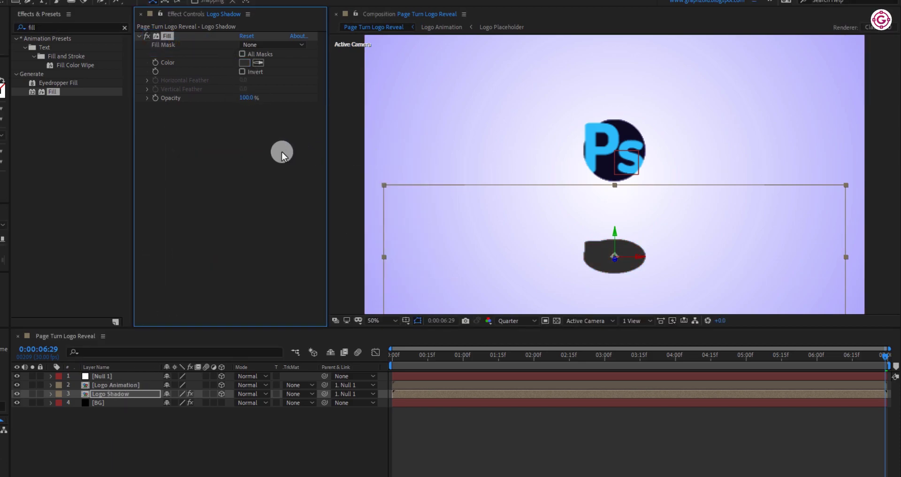
# Apply Gaussian Blur (Legacy) to Logo Shadow with Blurriness 200.
pyautogui.click(123, 29)
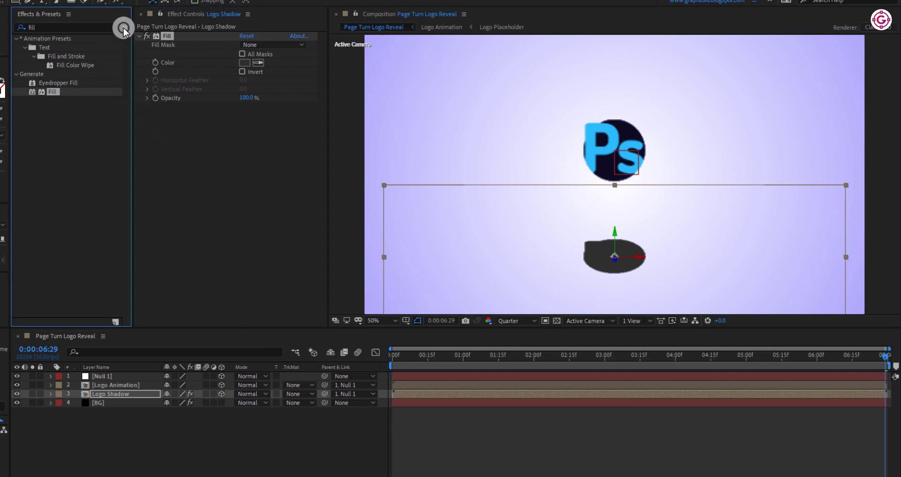
pyautogui.click(99, 26)
pyautogui.write('g')
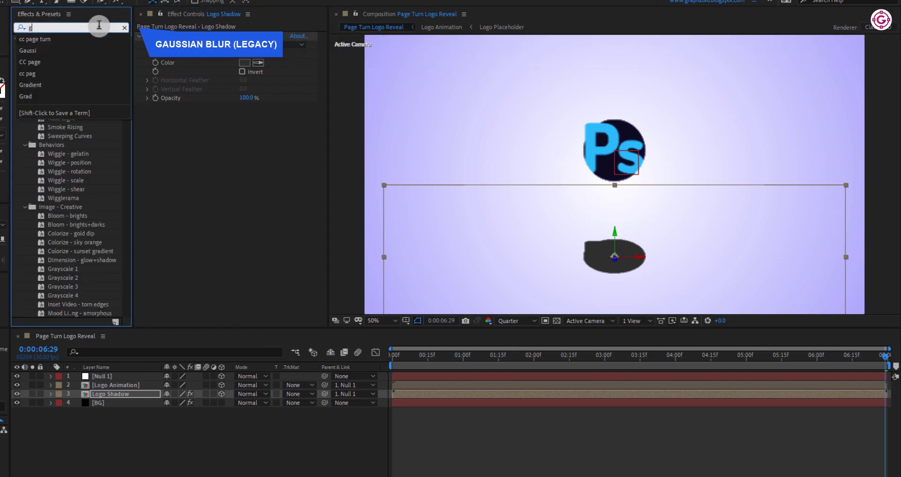
pyautogui.write('aussian')
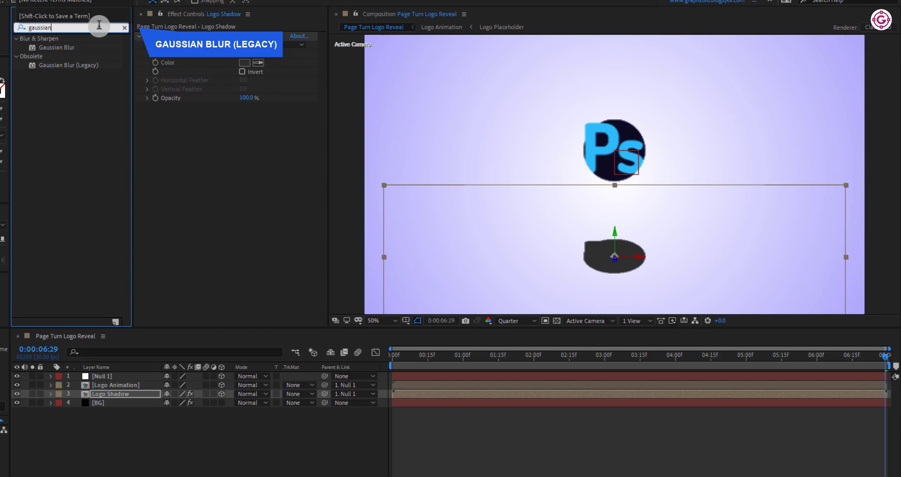
pyautogui.click(95, 79)
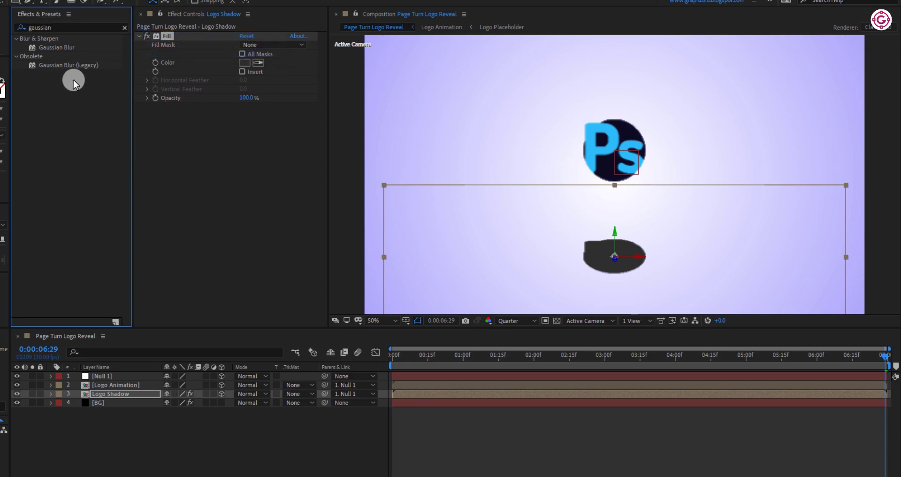
pyautogui.click(66, 68)
pyautogui.moveTo(66, 68); pyautogui.dragTo(122, 396)
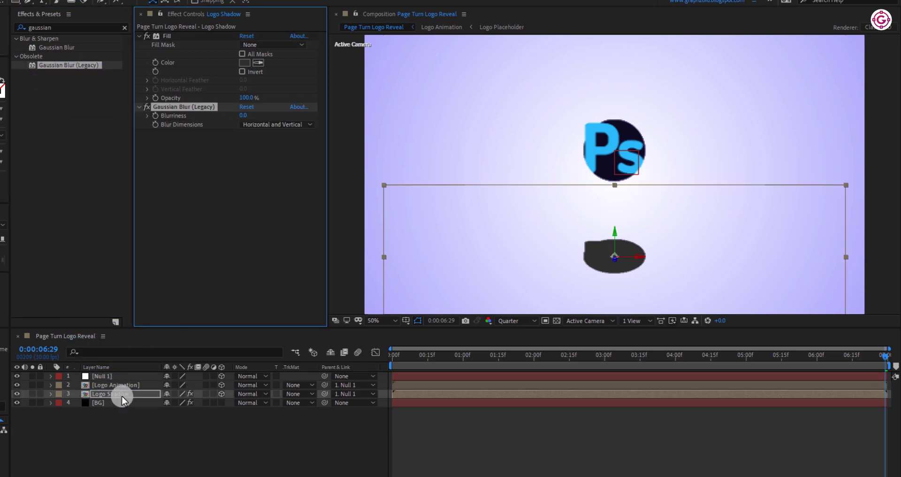
pyautogui.click(245, 115)
pyautogui.write('200')
pyautogui.click(231, 221)
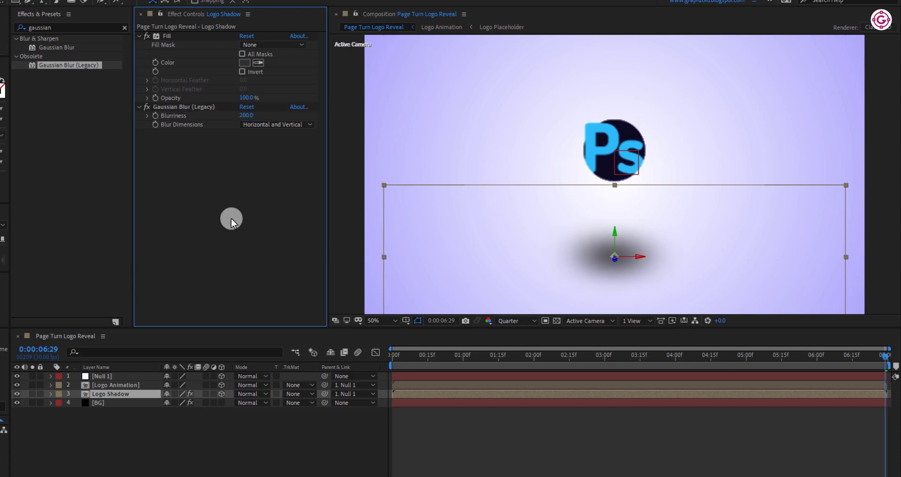
# Lower Logo Shadow's Opacity to 50%.
pyautogui.click(197, 414)
pyautogui.click(143, 396)
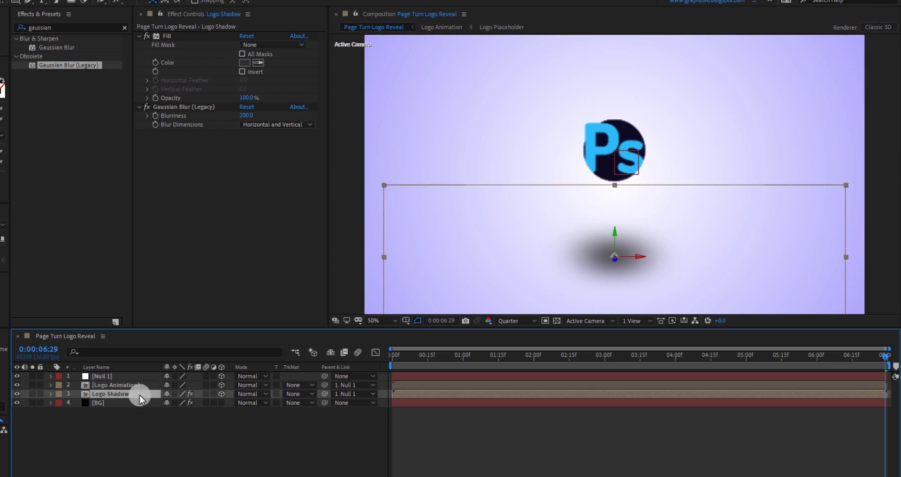
pyautogui.press('t')
pyautogui.click(168, 403)
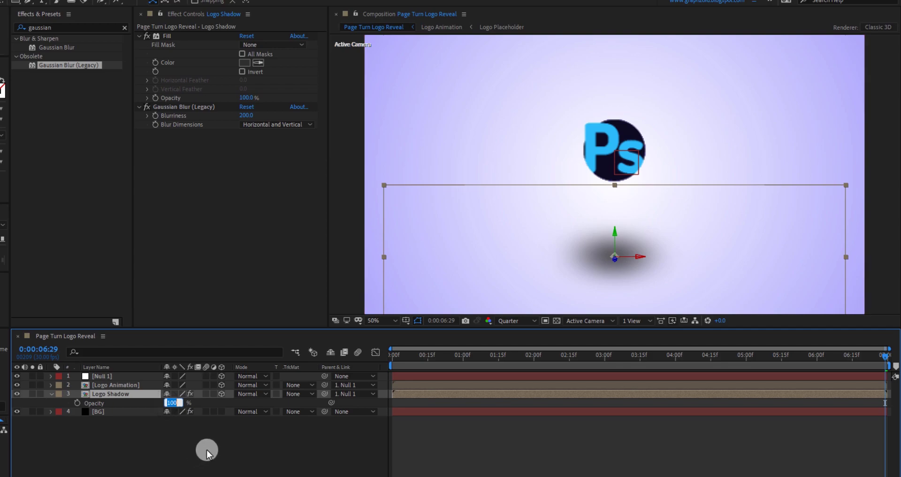
pyautogui.write('50')
pyautogui.click(211, 447)
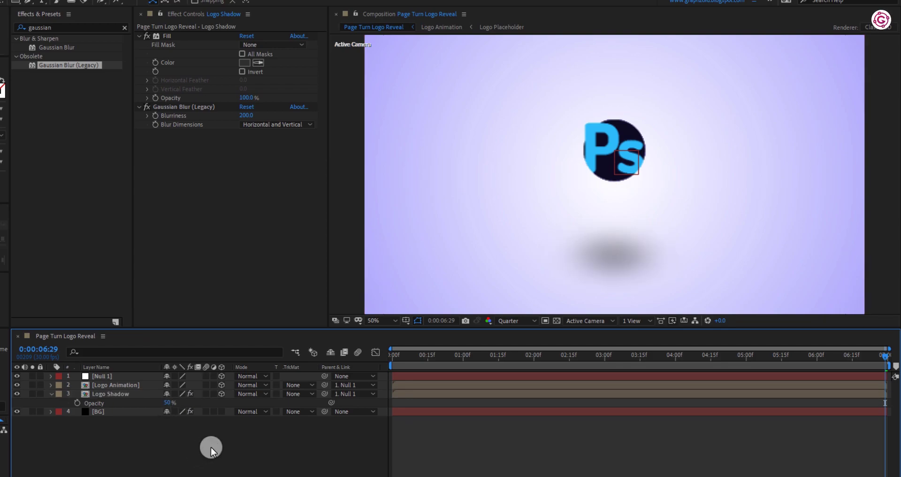
pyautogui.click(113, 400)
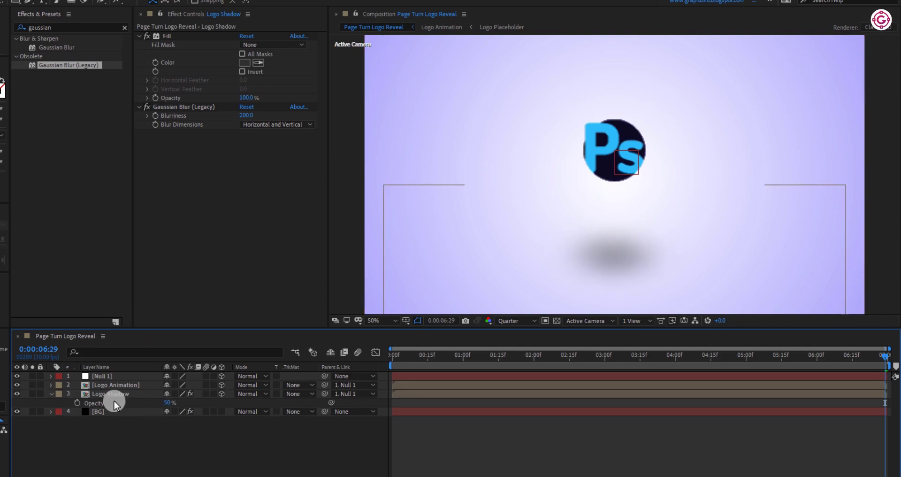
pyautogui.click(52, 396)
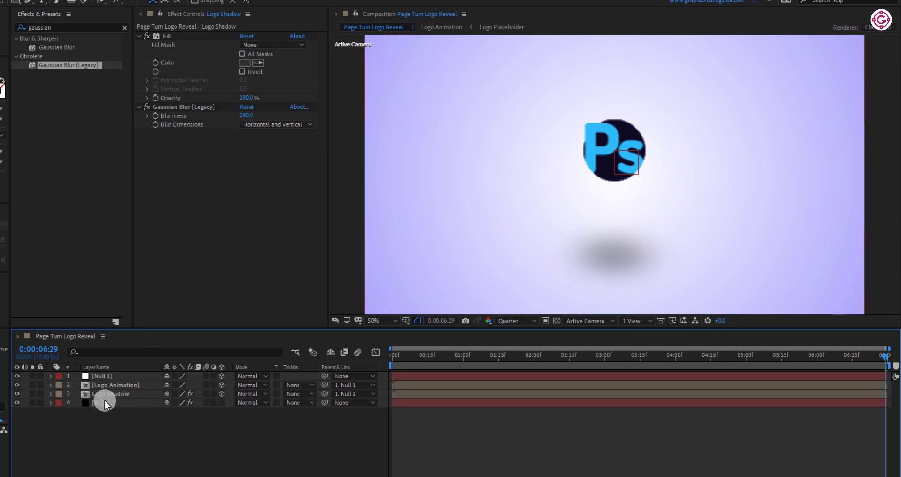
pyautogui.click(125, 28)
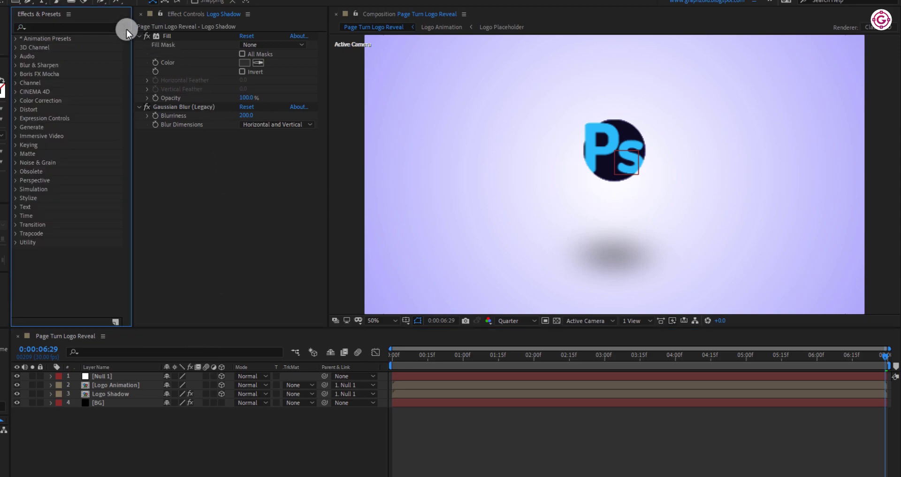
# Add a new adjustment layer to the composition.
pyautogui.rightClick(143, 436)
pyautogui.moveTo(197, 323)
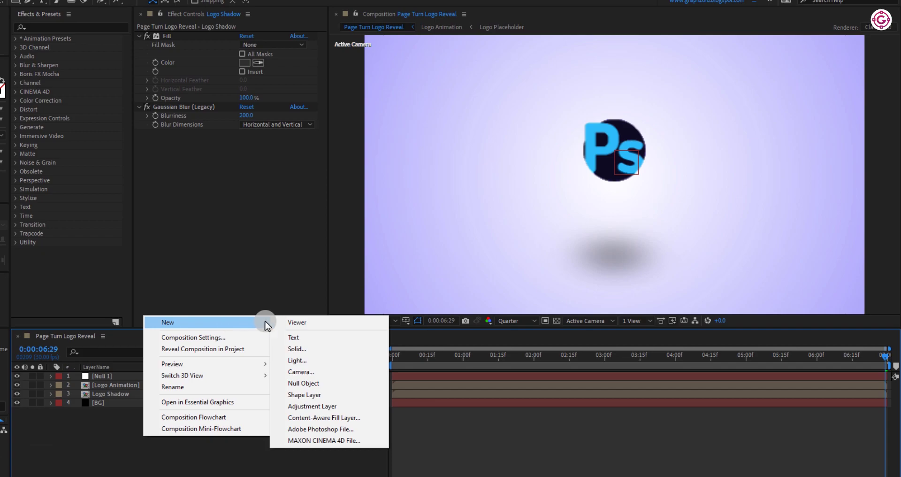
pyautogui.click(306, 406)
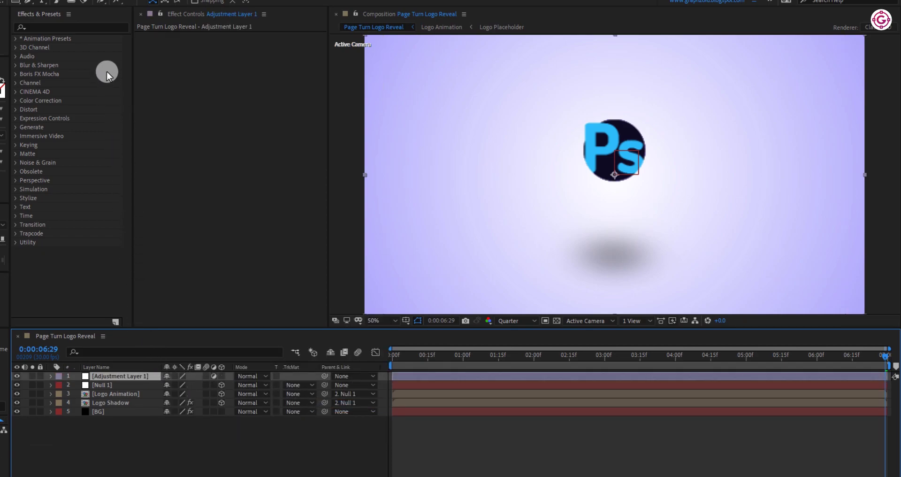
# Apply Curves to Adjustment Layer 1 and bend it into a contrast-boosting S-curve.
pyautogui.click(107, 26)
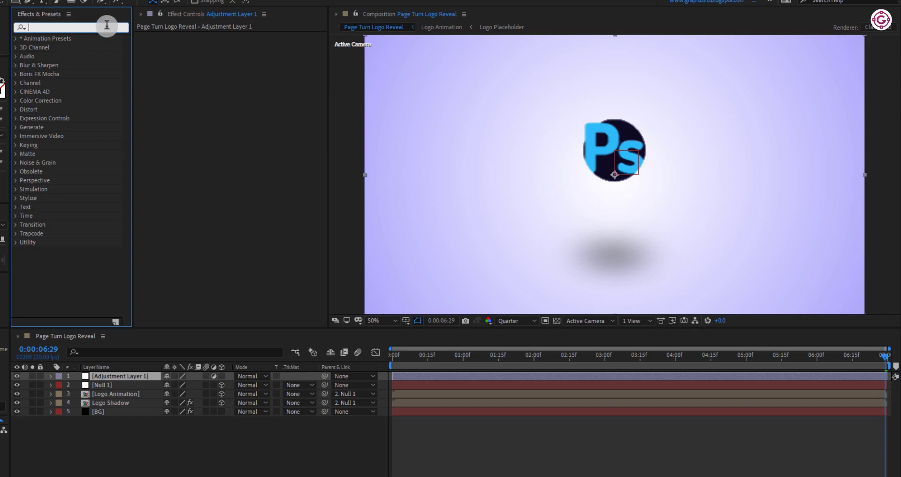
pyautogui.write('curv')
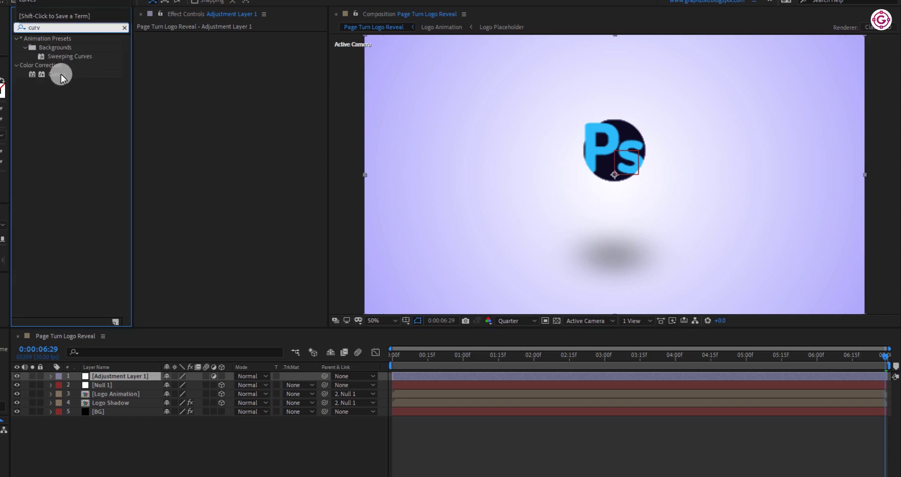
pyautogui.moveTo(61, 76); pyautogui.dragTo(125, 376)
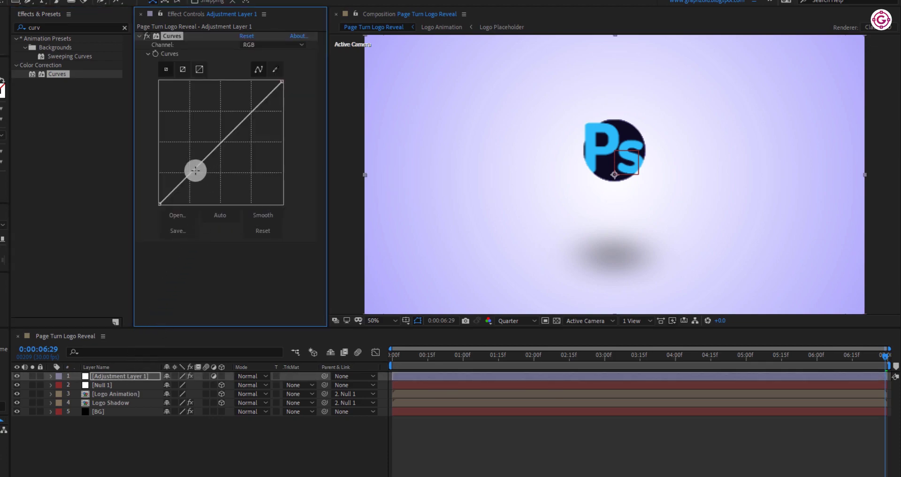
pyautogui.moveTo(195, 171); pyautogui.dragTo(198, 173)
pyautogui.moveTo(248, 120); pyautogui.dragTo(243, 118)
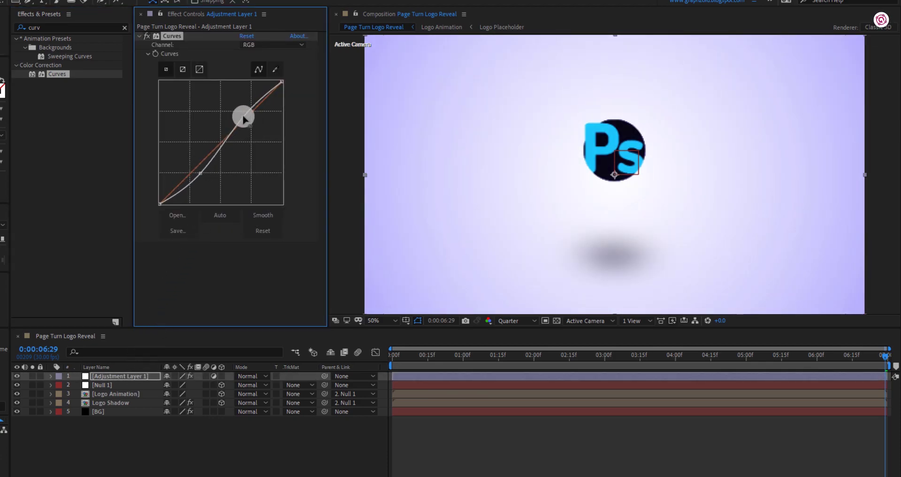
pyautogui.moveTo(200, 173); pyautogui.dragTo(197, 175)
pyautogui.moveTo(242, 118); pyautogui.dragTo(243, 114)
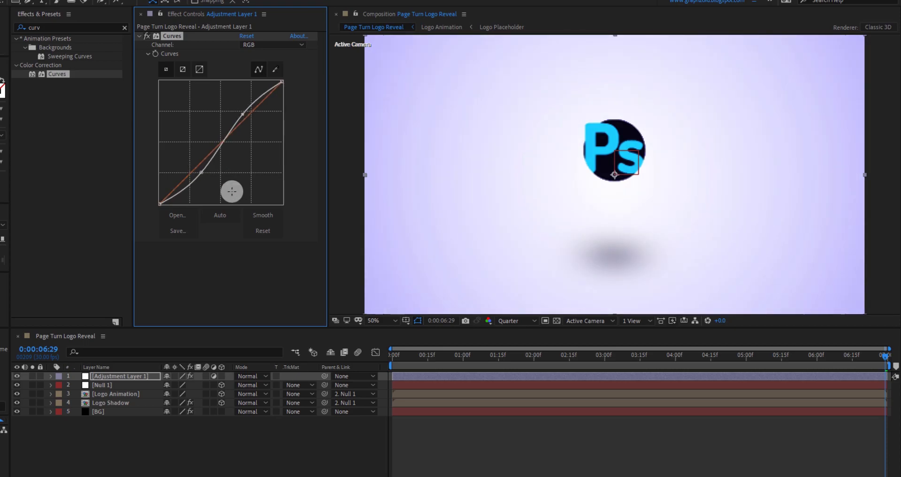
pyautogui.click(228, 433)
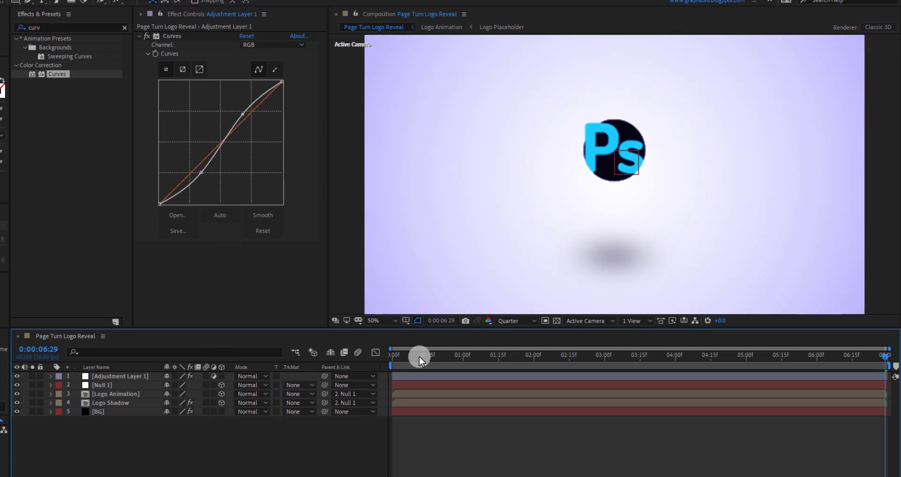
# Return to frame 0:00:00:00 and set the viewer resolution to Half.
pyautogui.moveTo(419, 357); pyautogui.dragTo(392, 363)
pyautogui.click(519, 323)
pyautogui.click(512, 342)
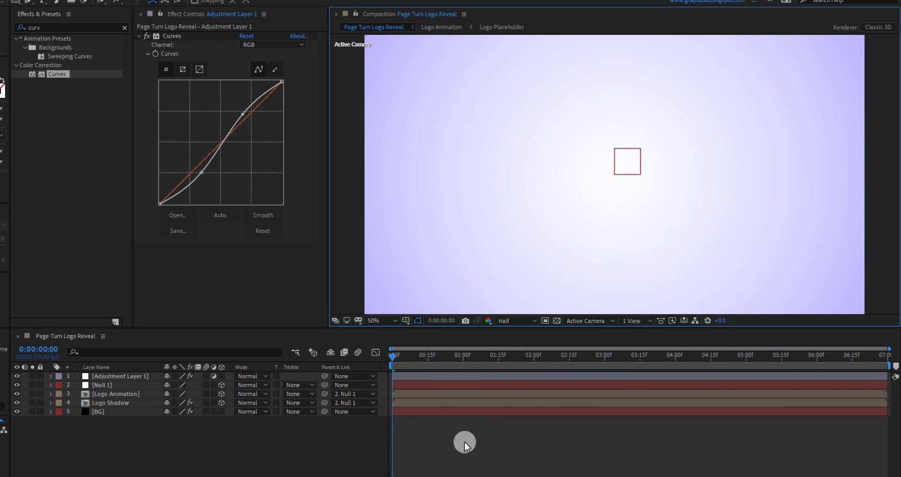